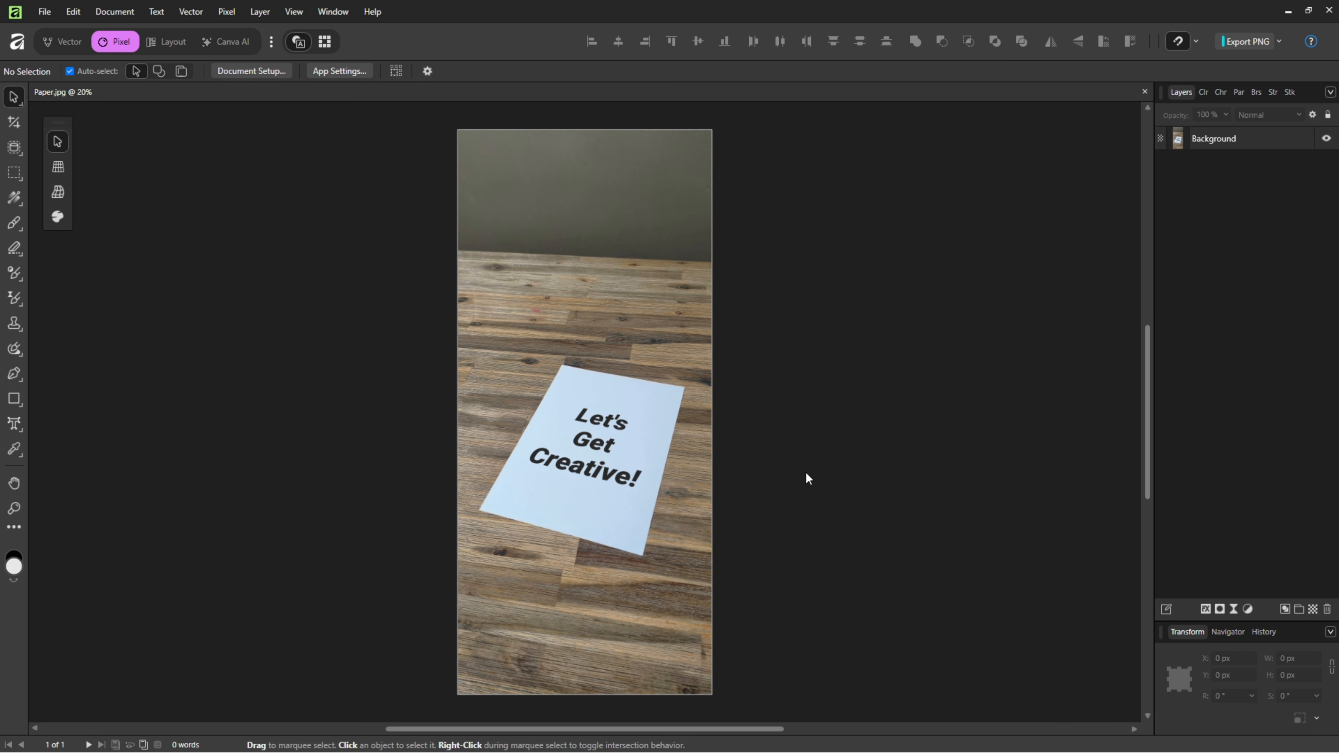
- Turn on the rulers around the document canvas
left_click(294, 11)
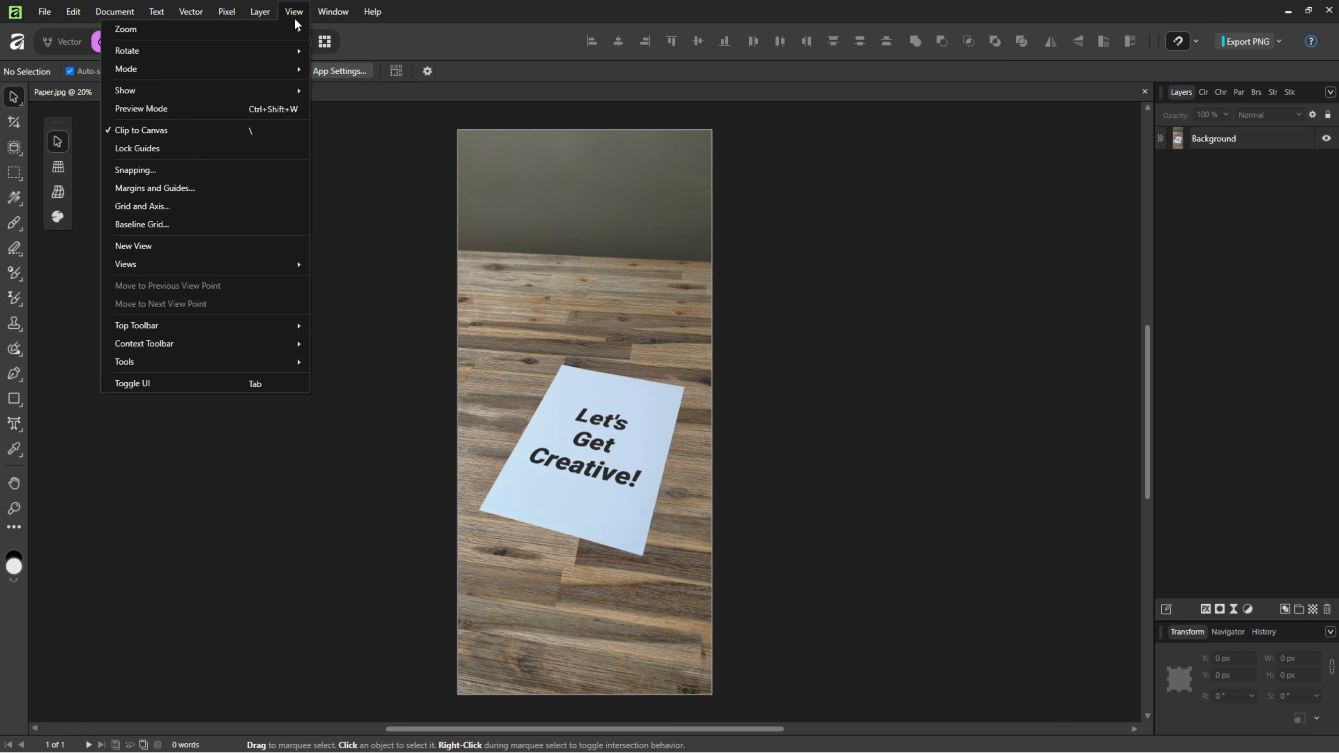
mouse_move(125, 98)
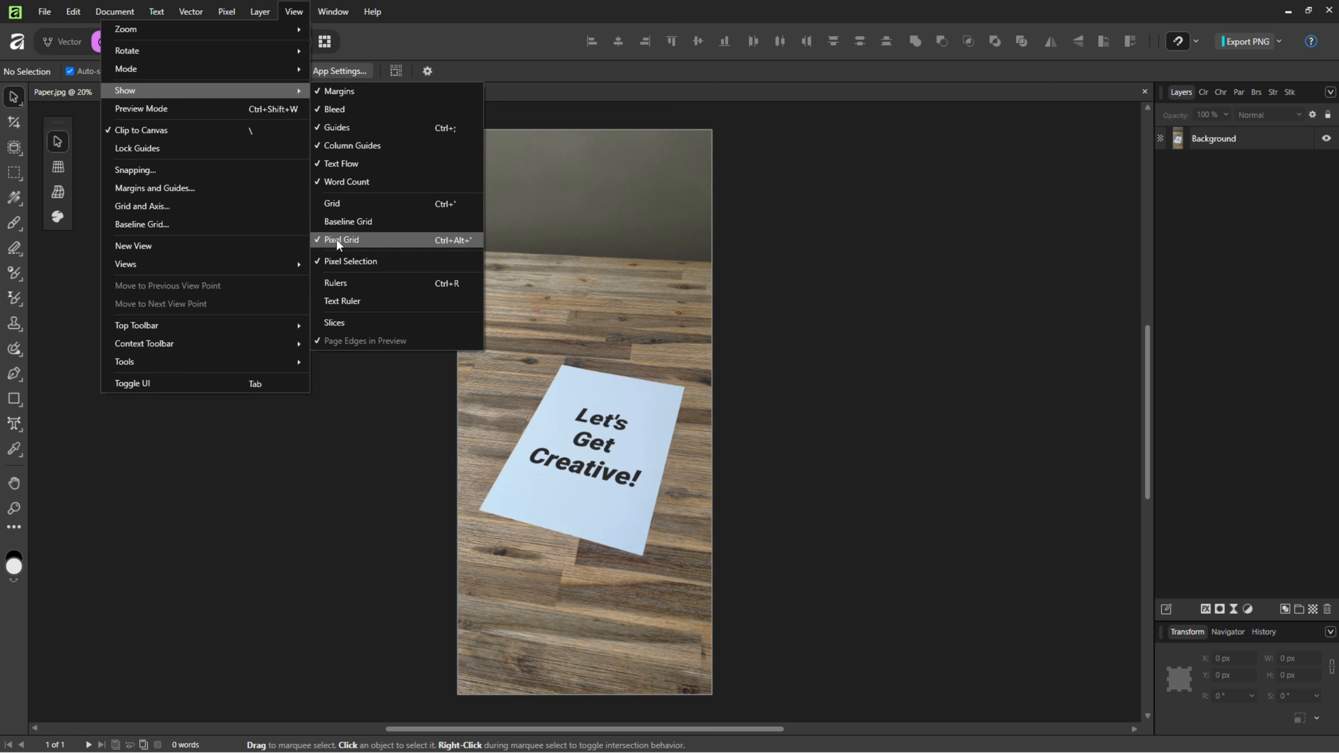
left_click(339, 284)
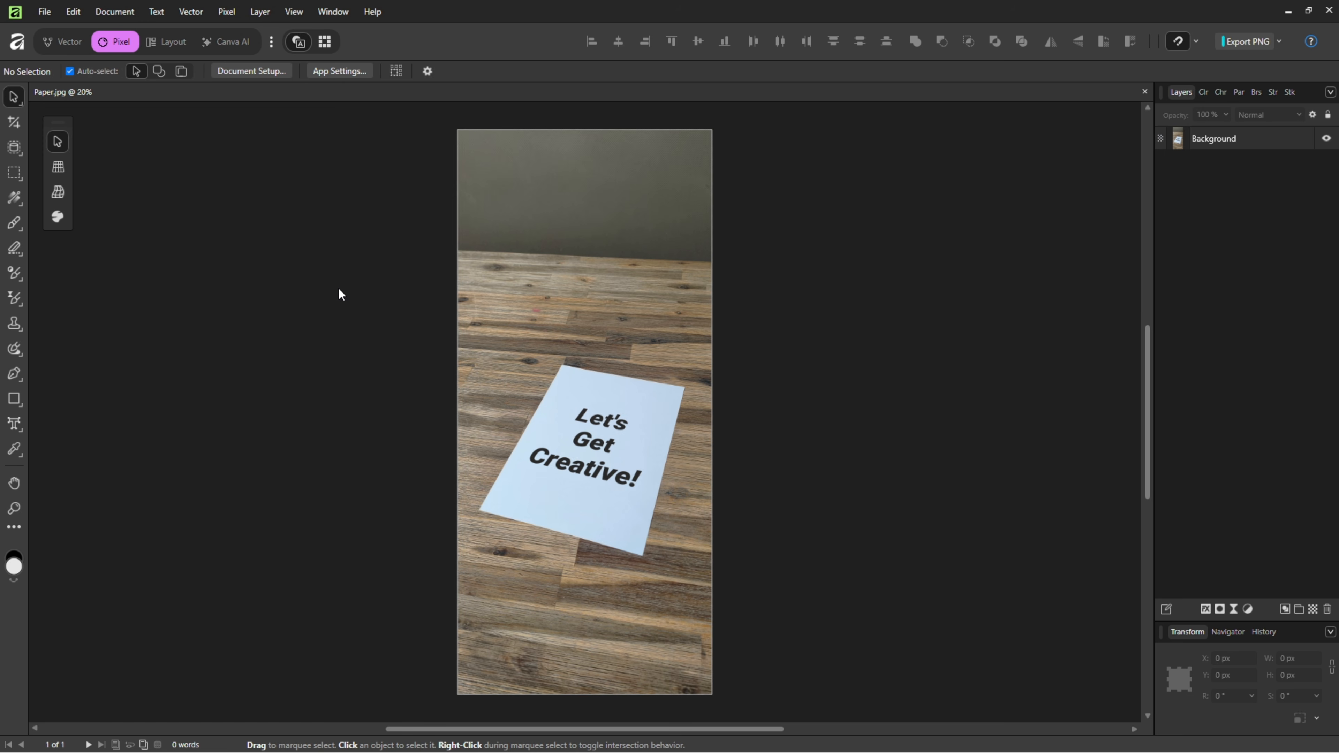
- Place a vertical guide at the leftmost corner of the paper in the photo
scroll(523, 364, "up", 3, "ctrl")
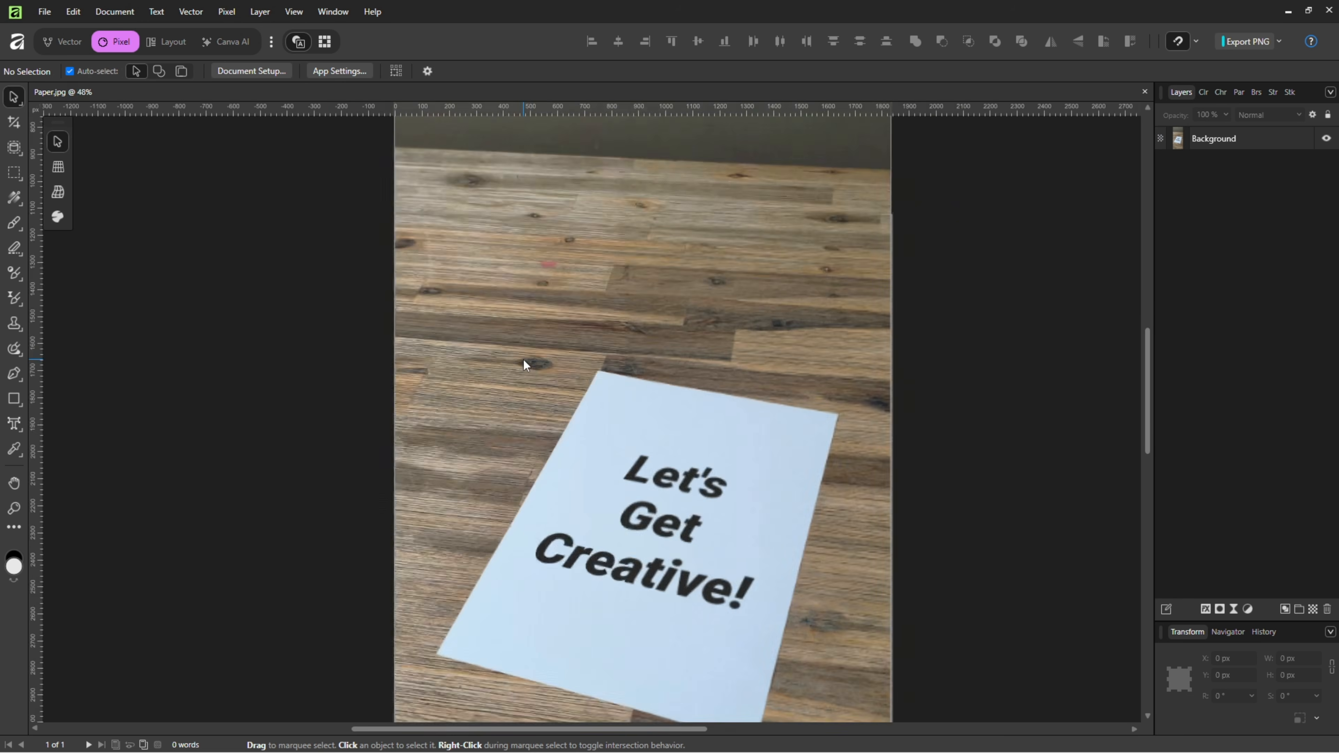
scroll(584, 380, "up", 4)
key("space")
left_click_drag(796, 476, 654, 341)
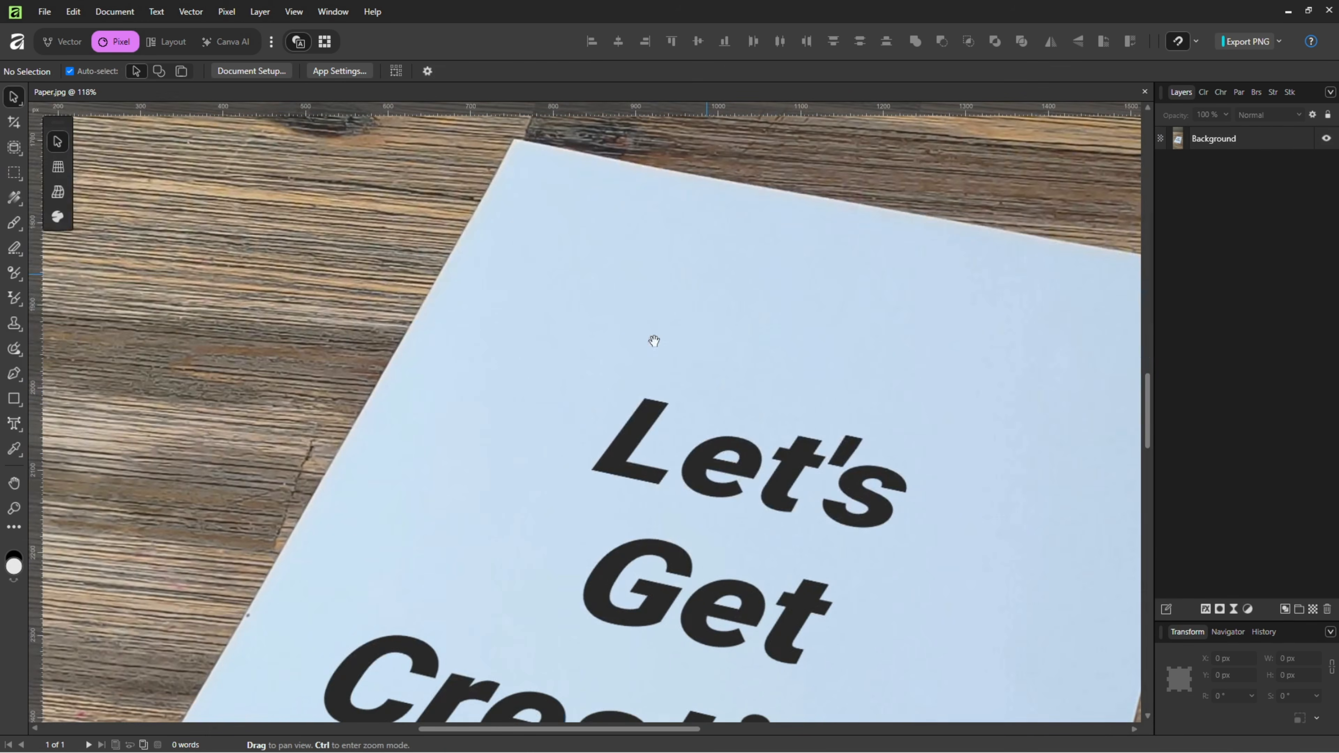
scroll(654, 341, "down", 10)
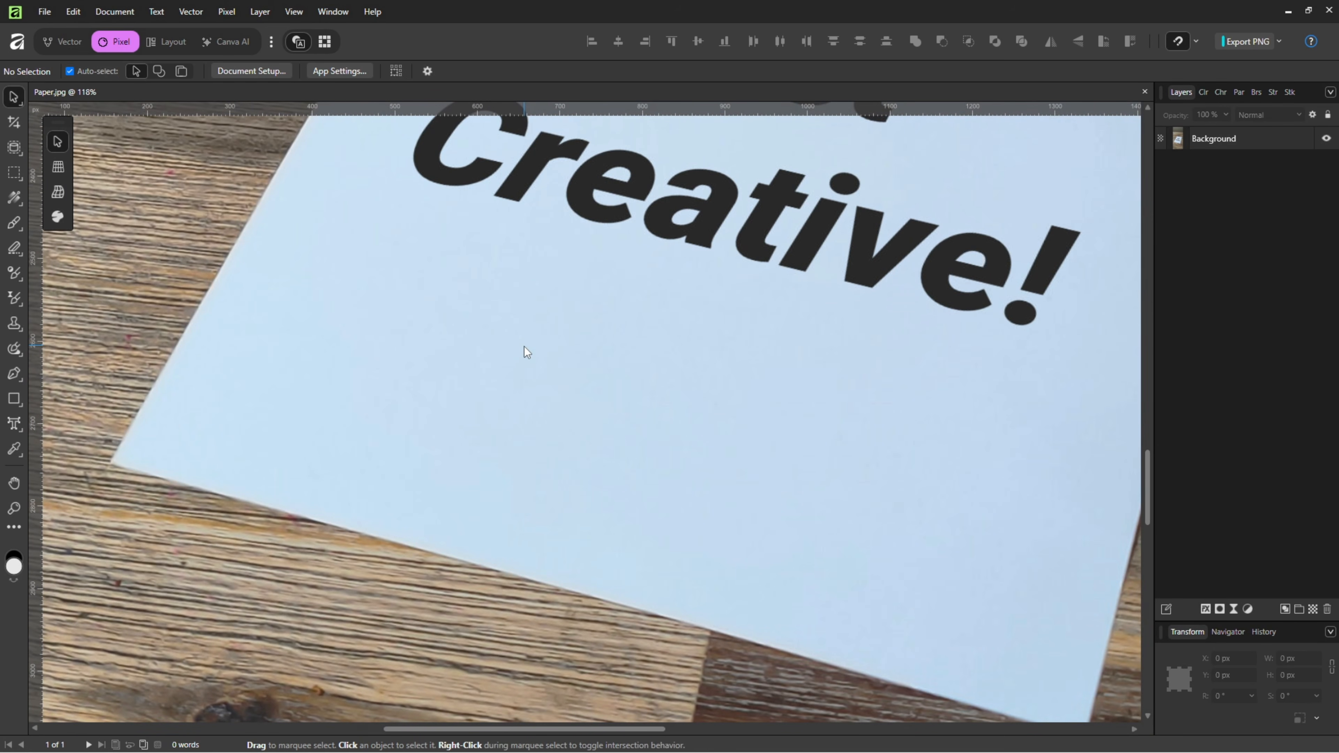
left_click_drag(35, 440, 110, 492)
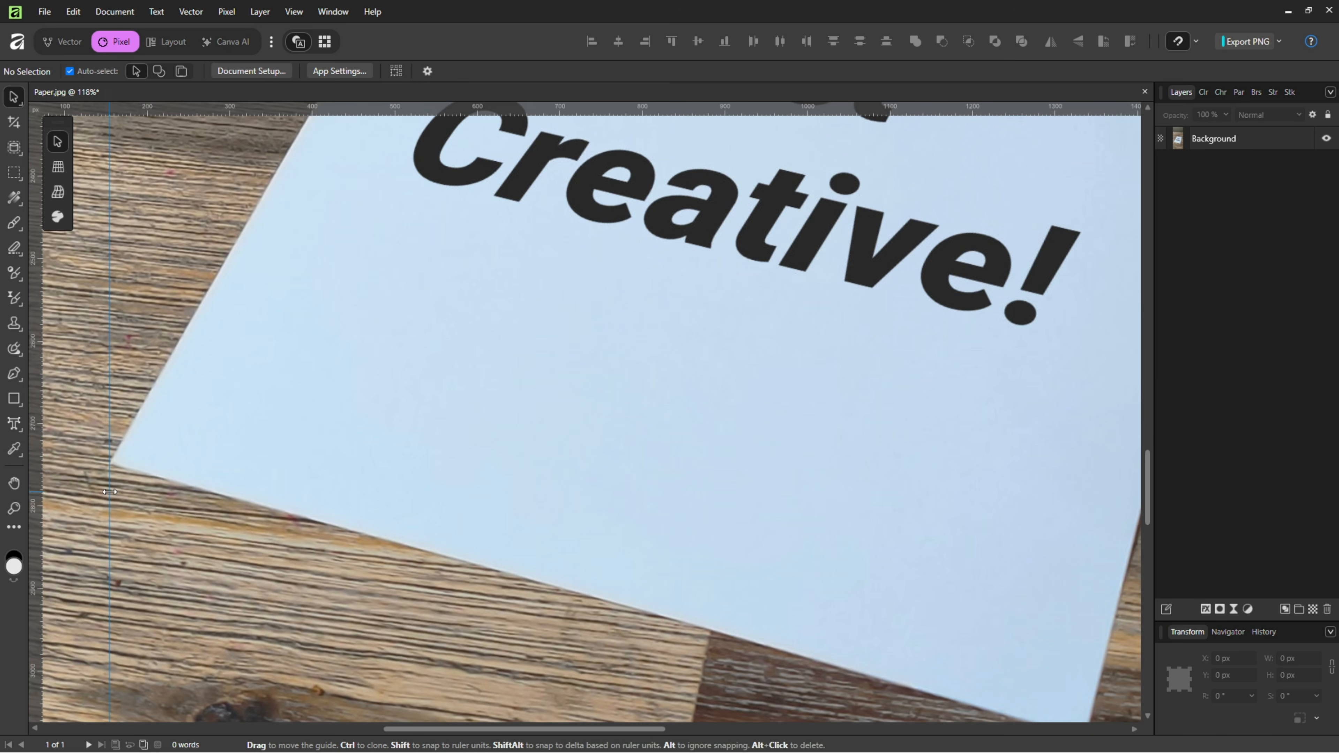
- Place a second vertical guide at the rightmost corner of the paper
key("space")
left_click_drag(872, 298, 353, 500)
left_click_drag(652, 302, 438, 643)
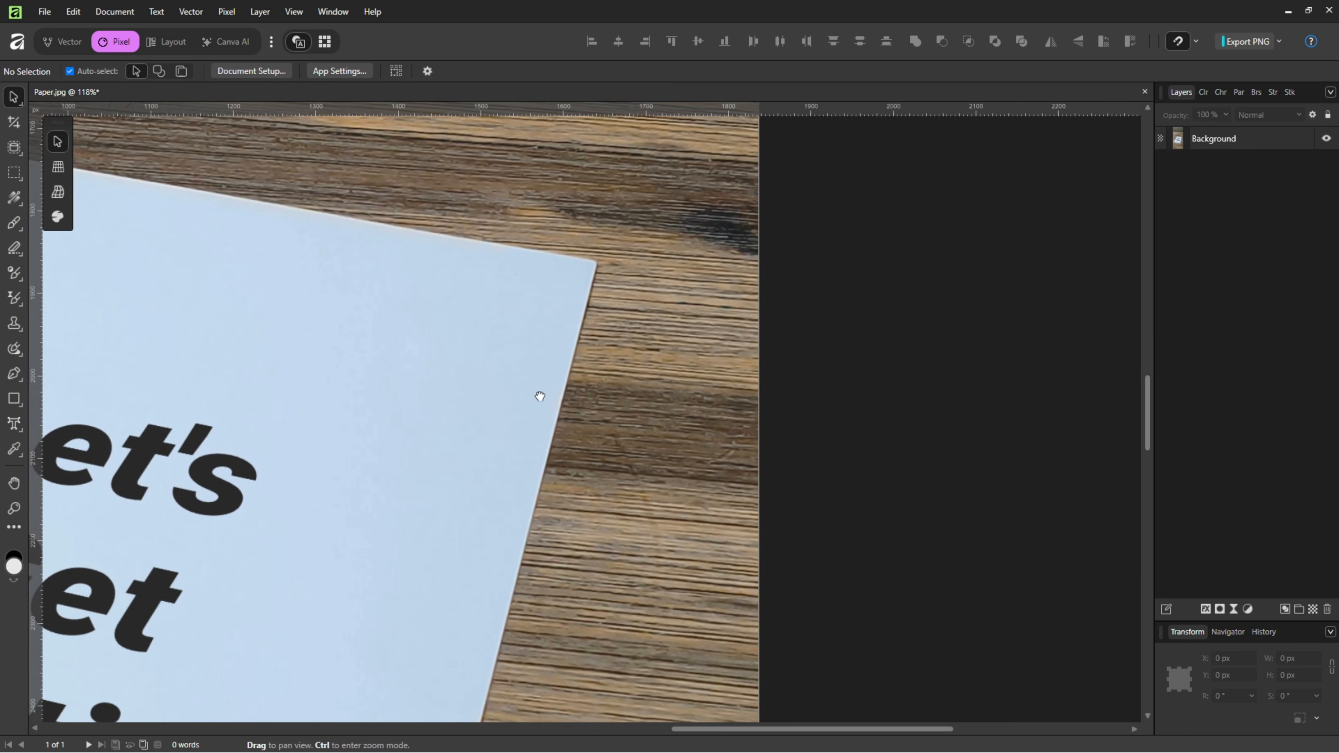
left_click_drag(33, 412, 597, 383)
- Place horizontal guides at the paper's topmost corner and a little below its lowest corner, and select the Background layer
key("space")
left_click_drag(174, 287, 597, 430)
left_click_drag(438, 111, 409, 266)
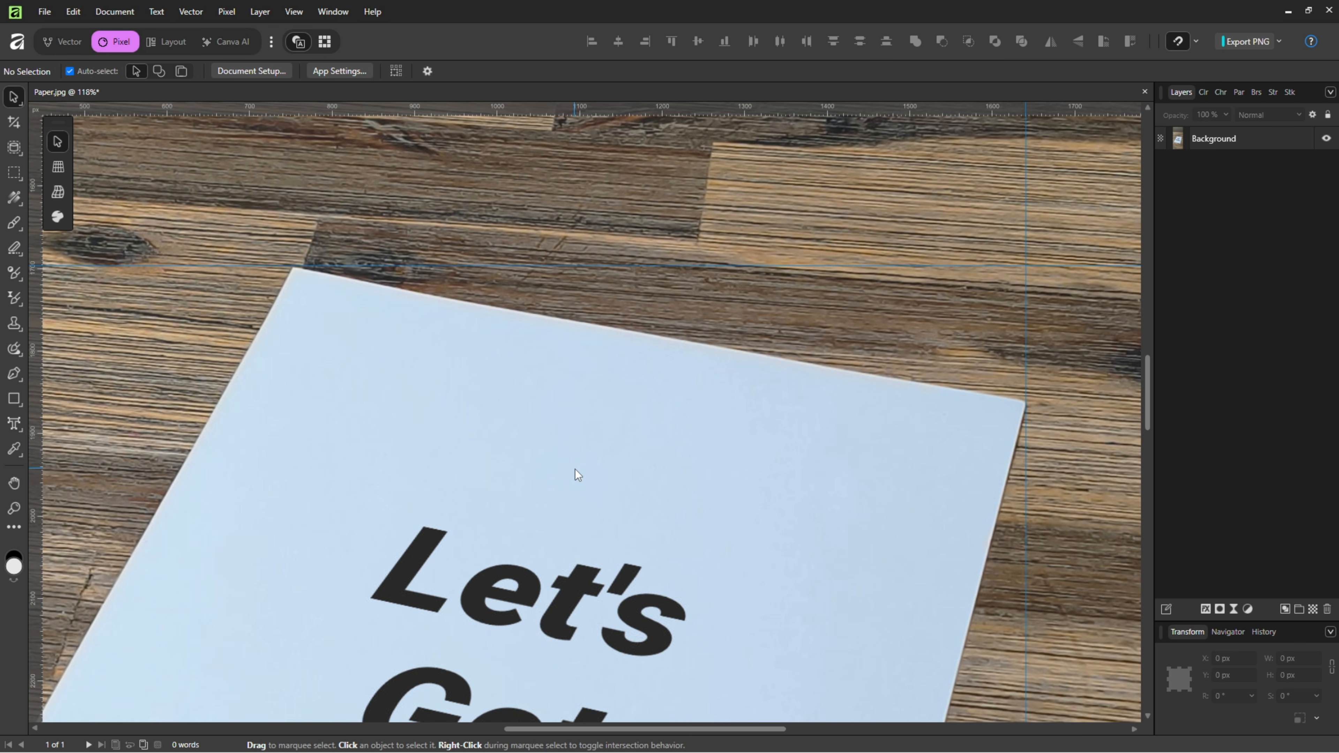
key("ctrl+0")
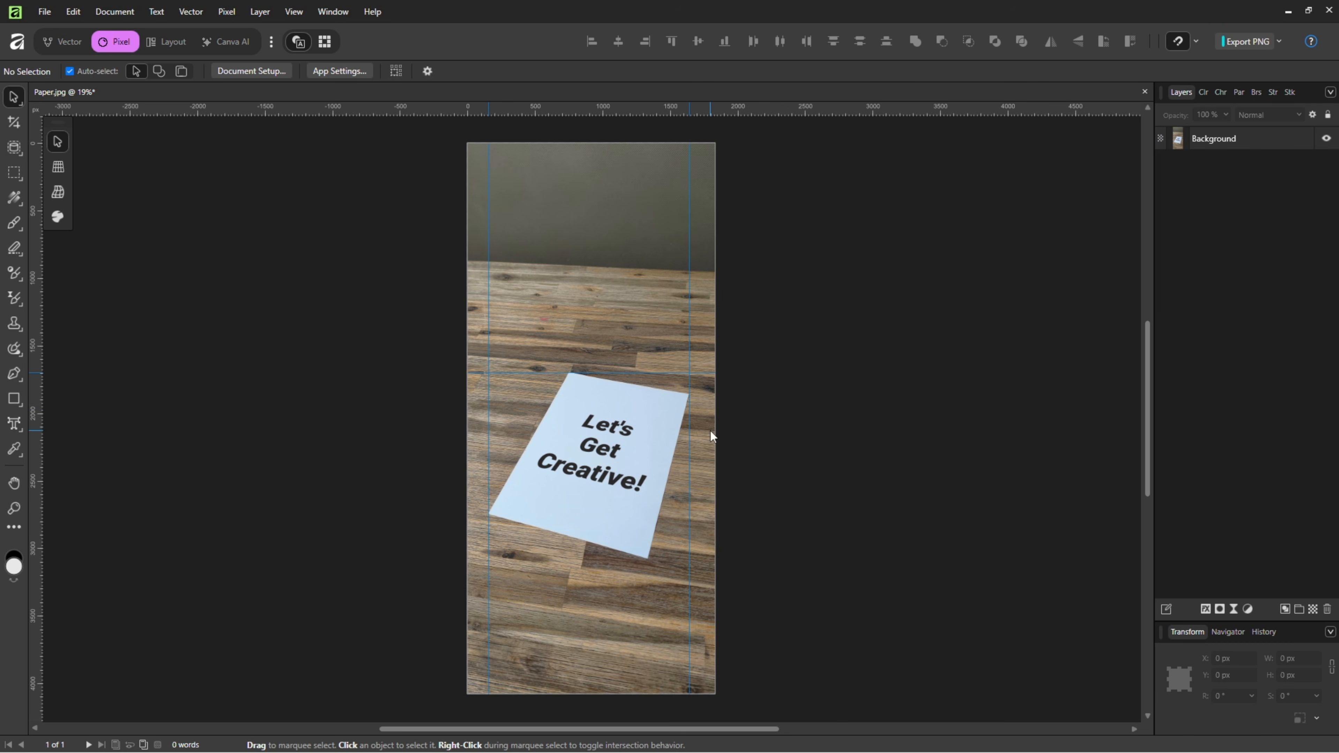
left_click_drag(623, 113, 623, 588)
left_click(655, 398)
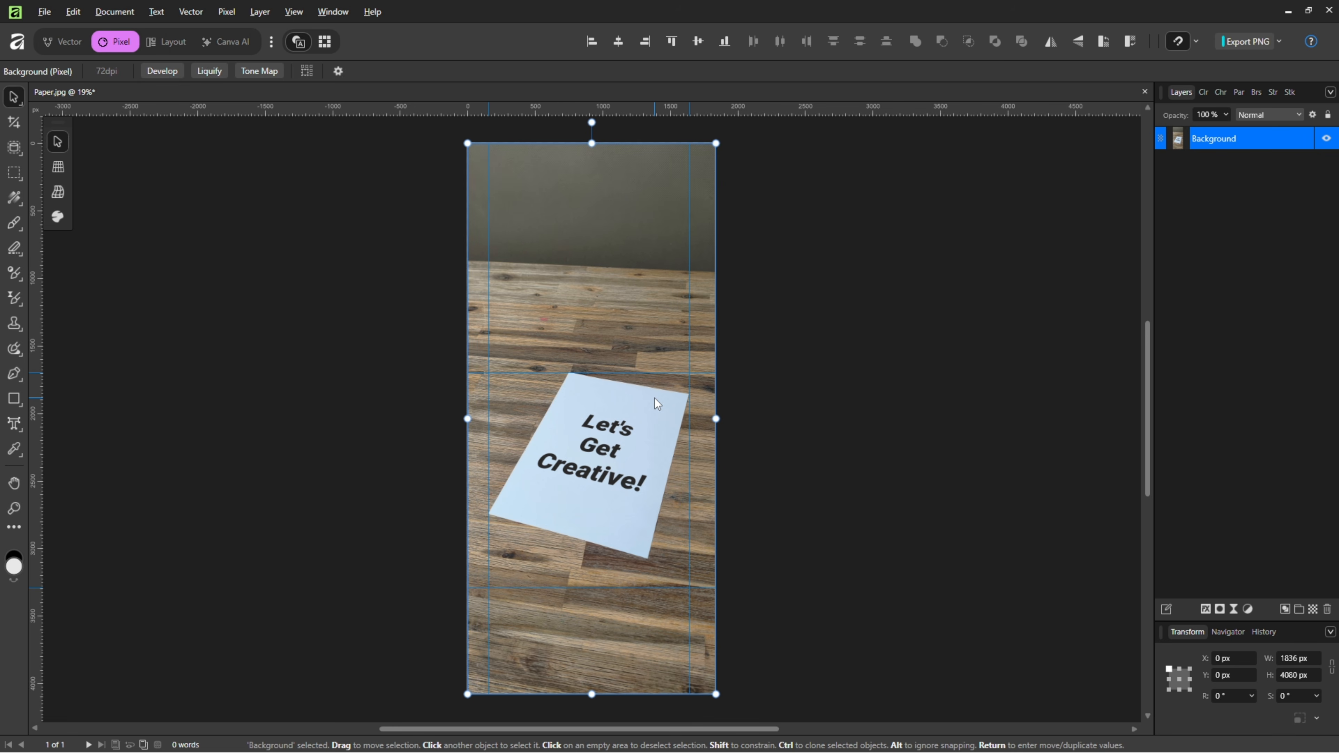
left_click(232, 12)
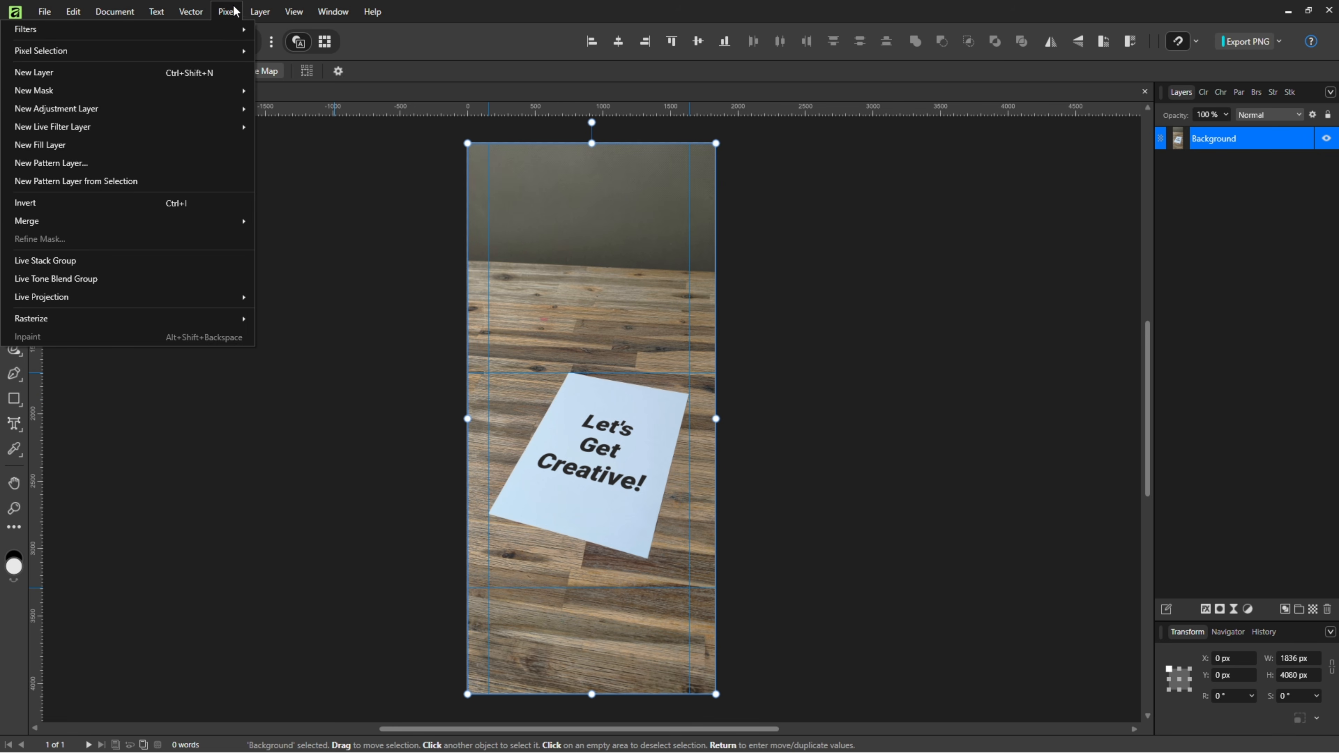
mouse_move(193, 35)
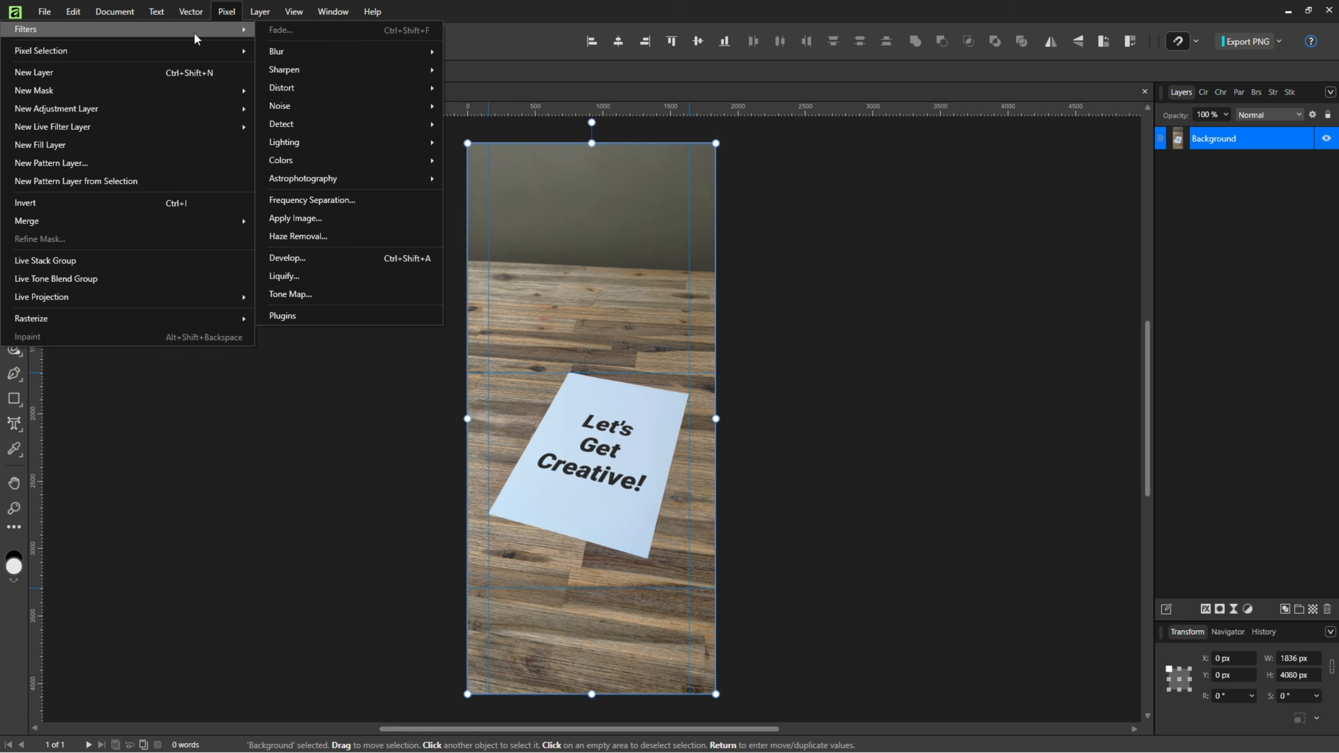
mouse_move(289, 96)
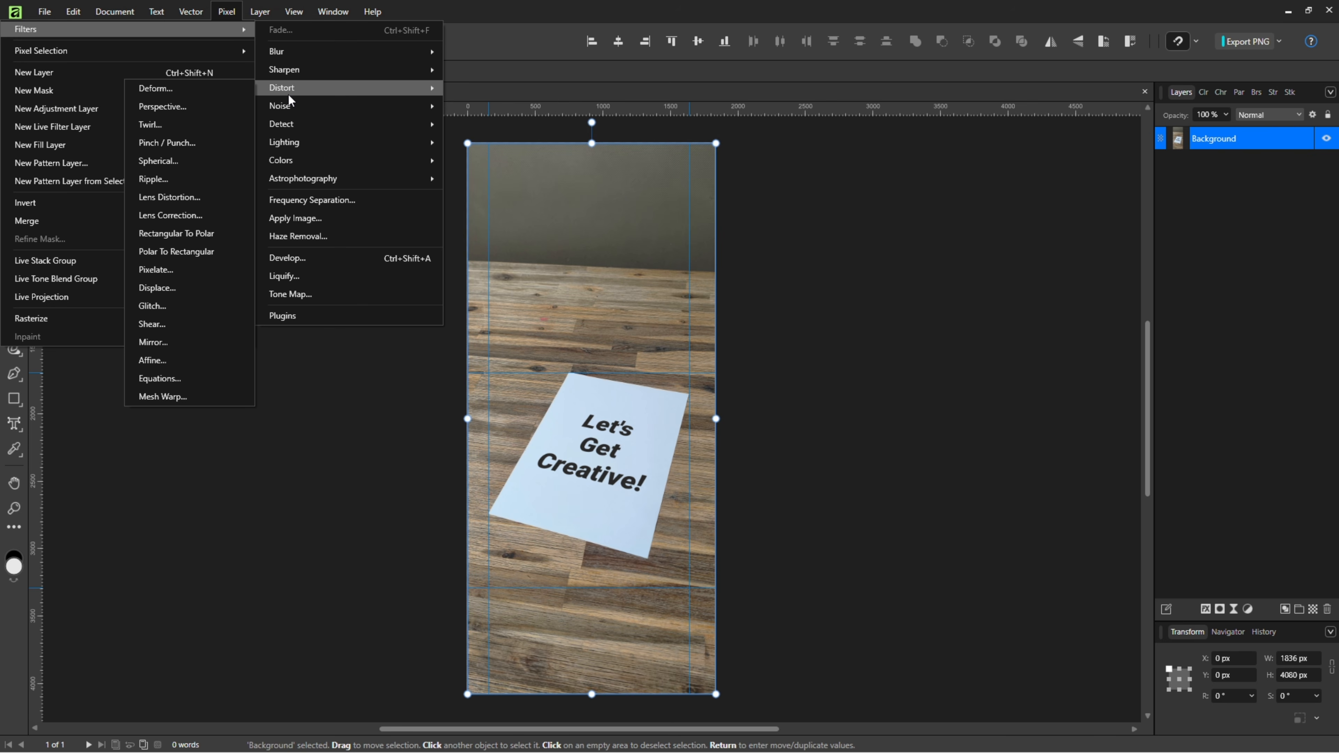
left_click(160, 111)
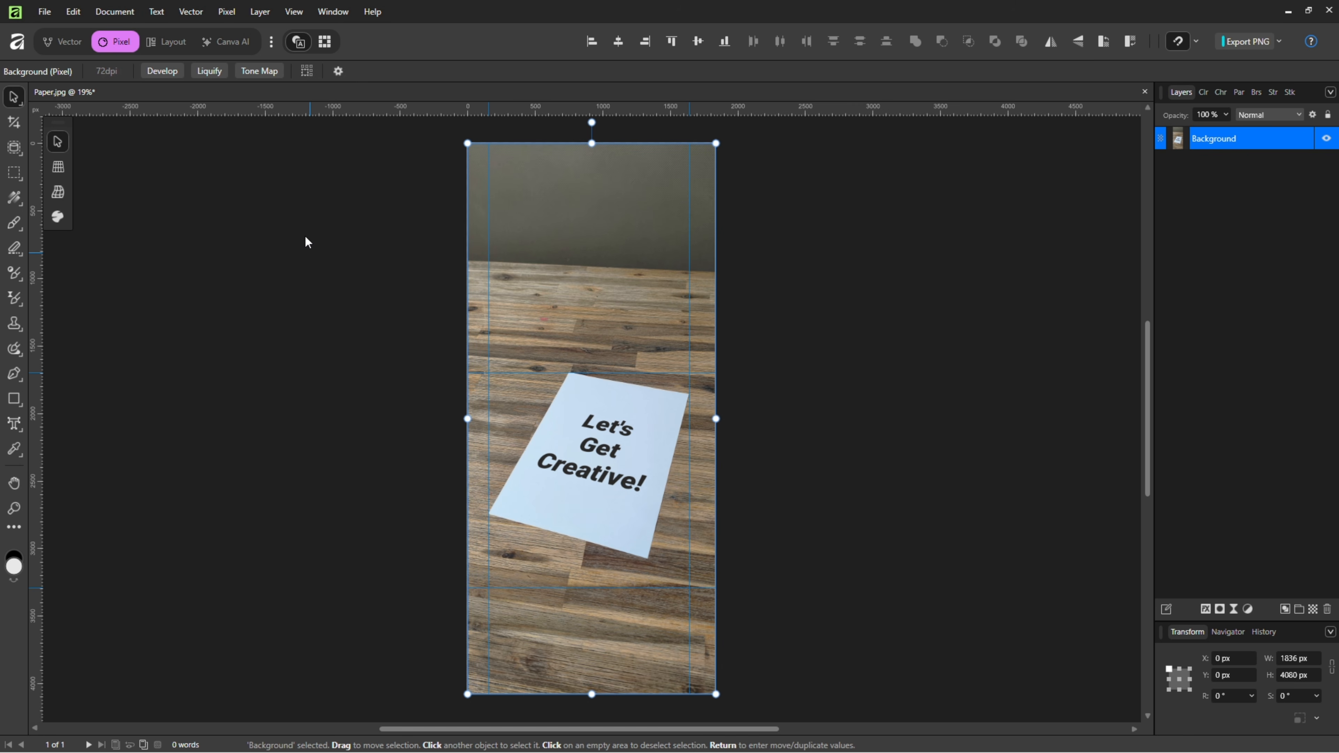
left_click(229, 11)
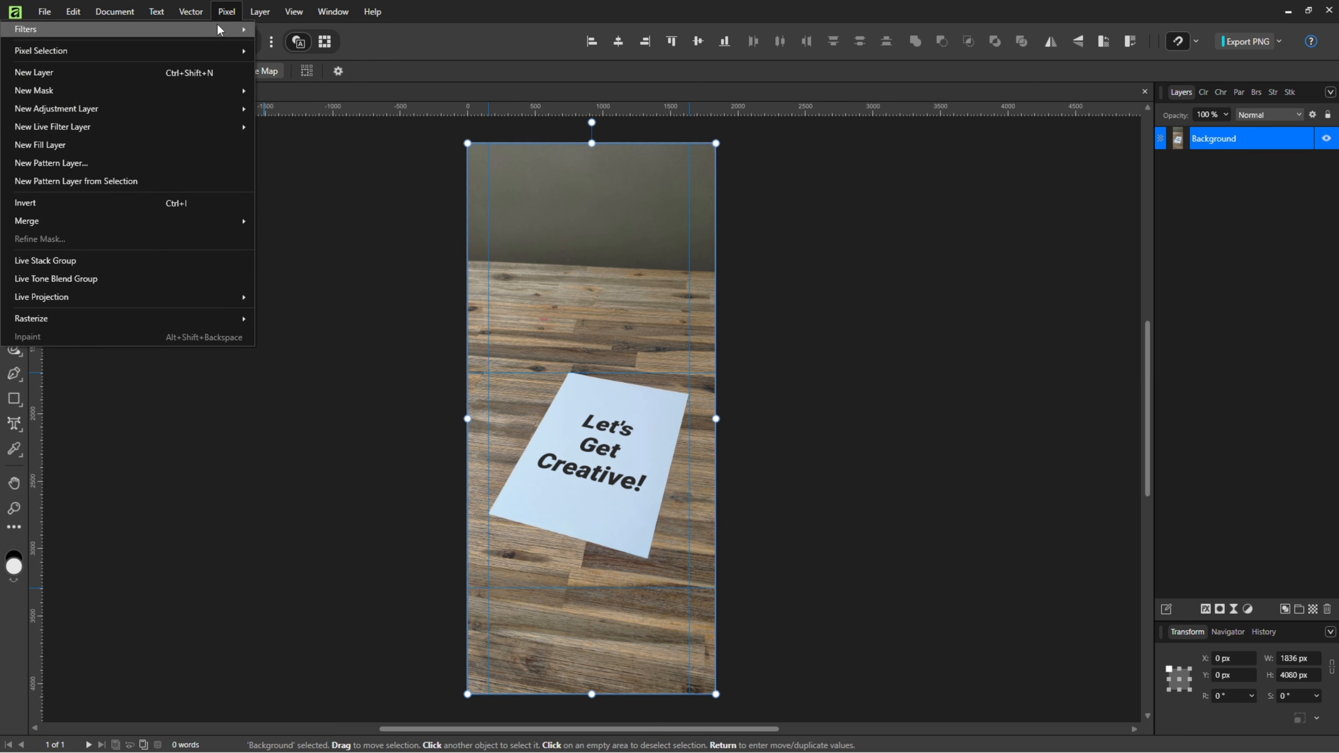
mouse_move(83, 129)
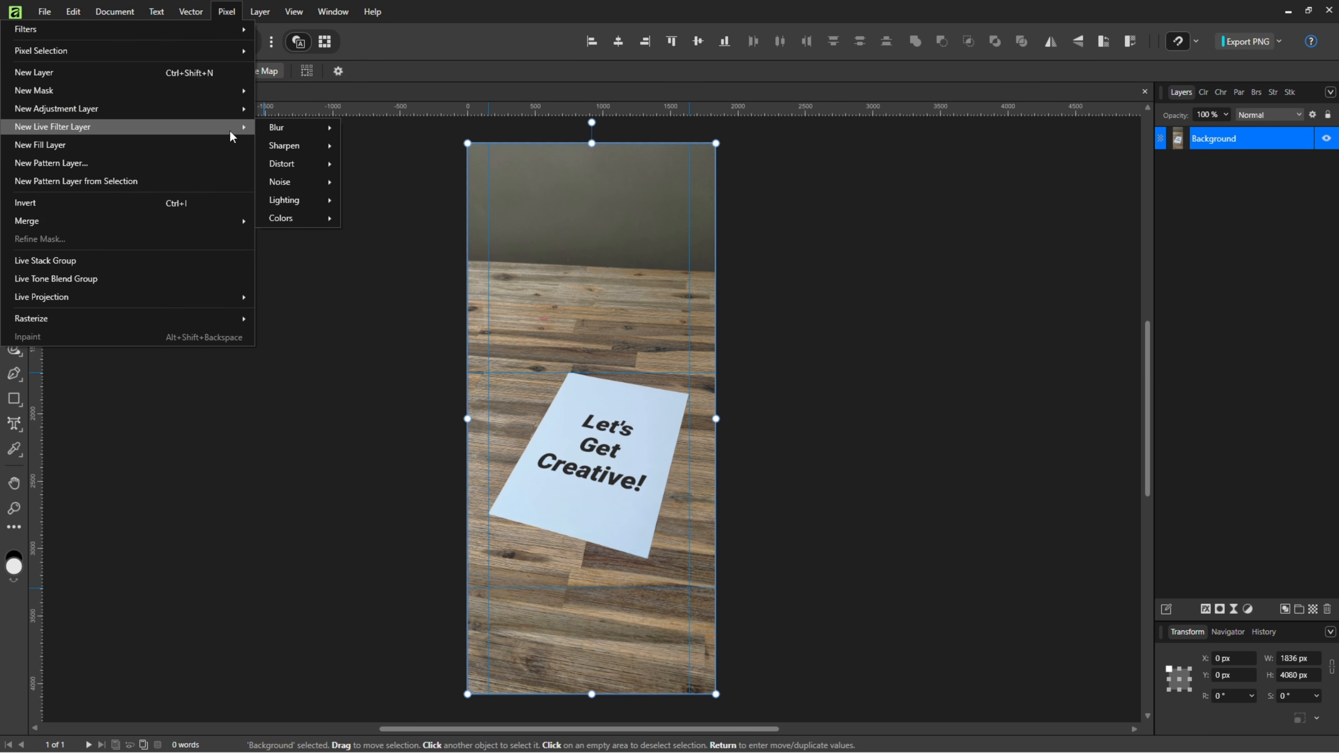
mouse_move(284, 167)
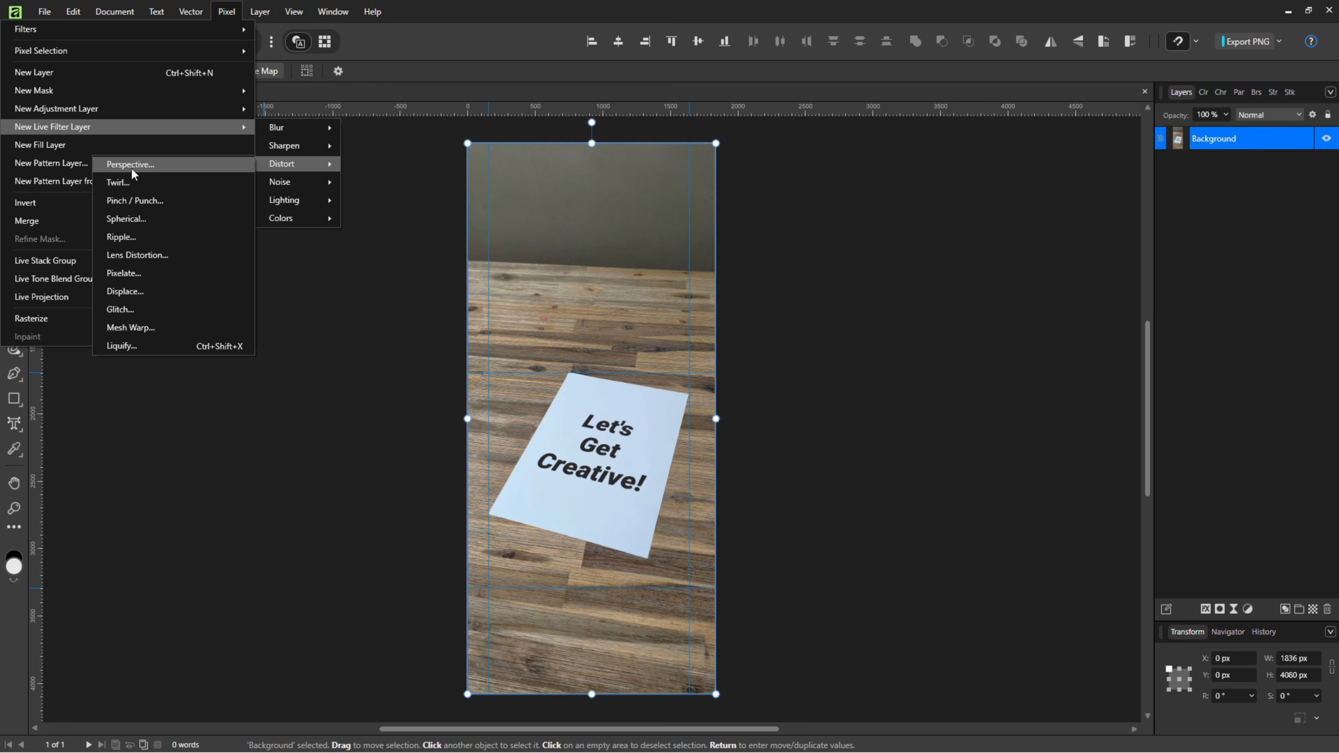
key("Escape")
key("Escape")
key("Escape")
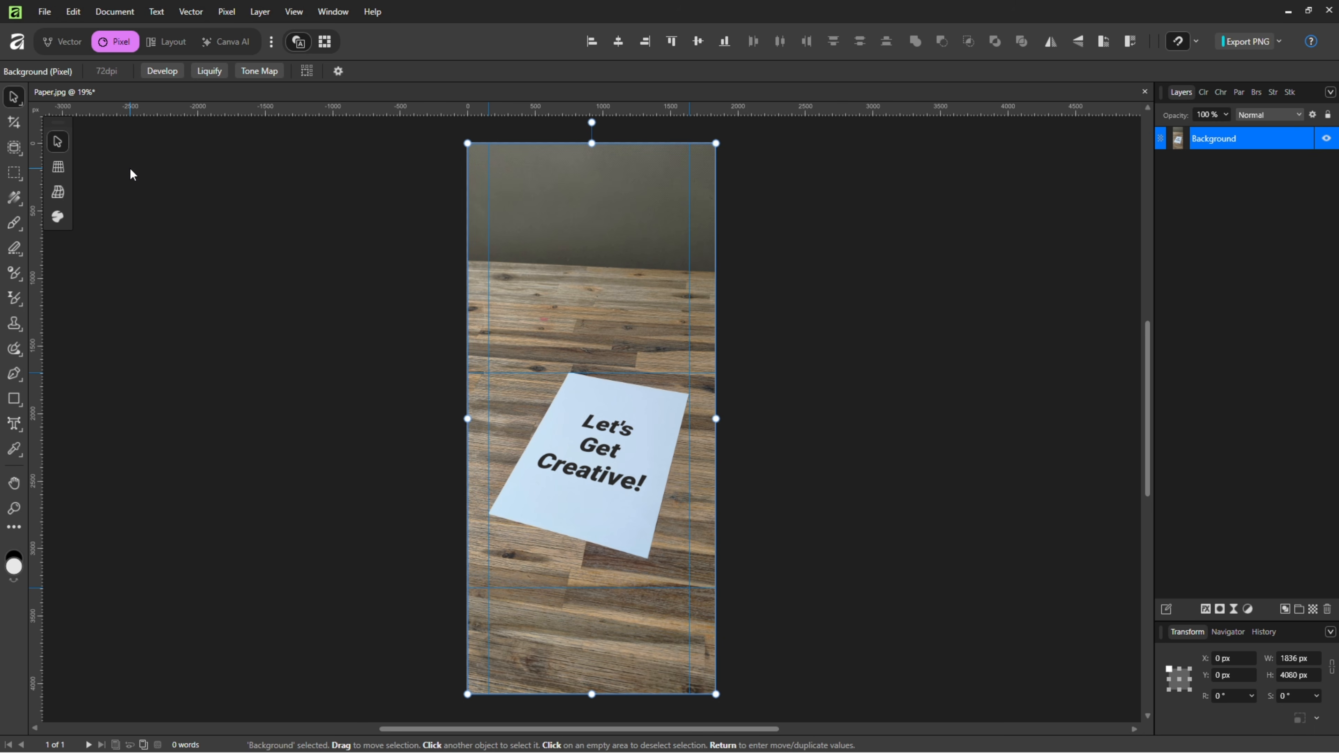
right_click(17, 101)
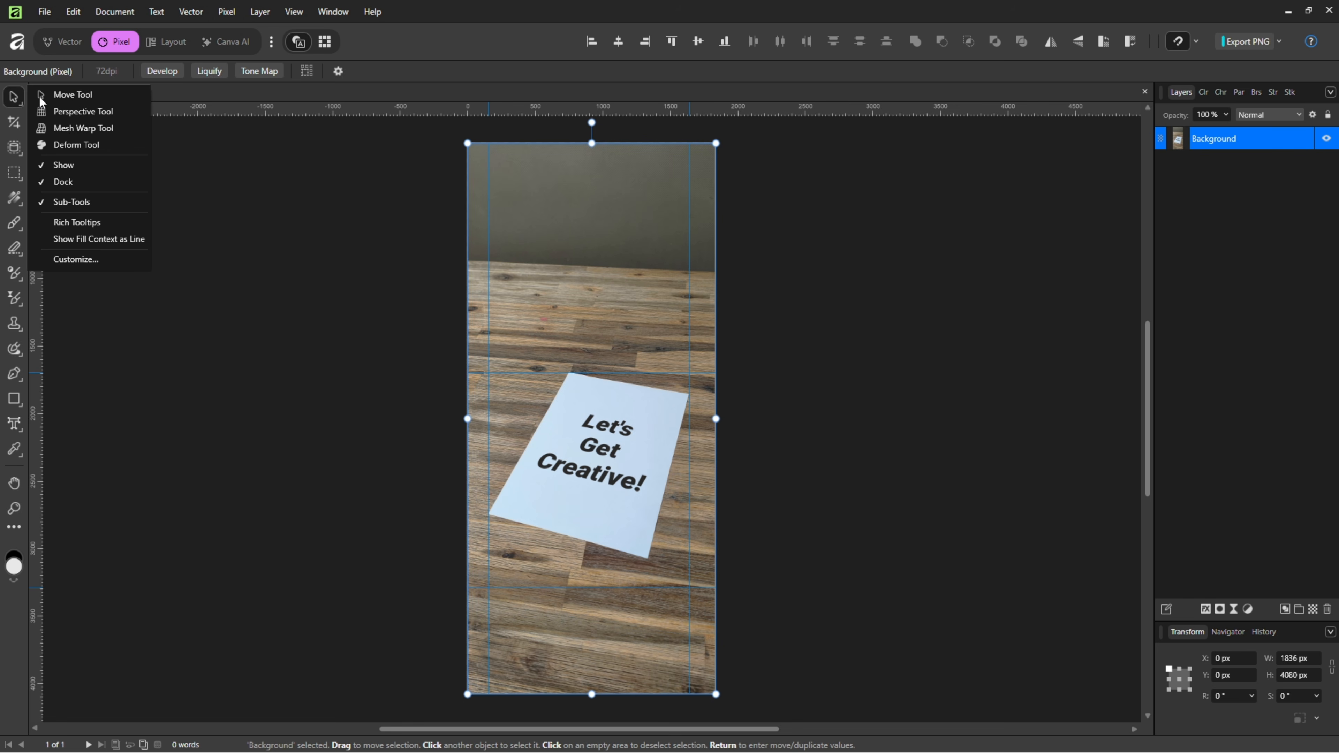
left_click(95, 116)
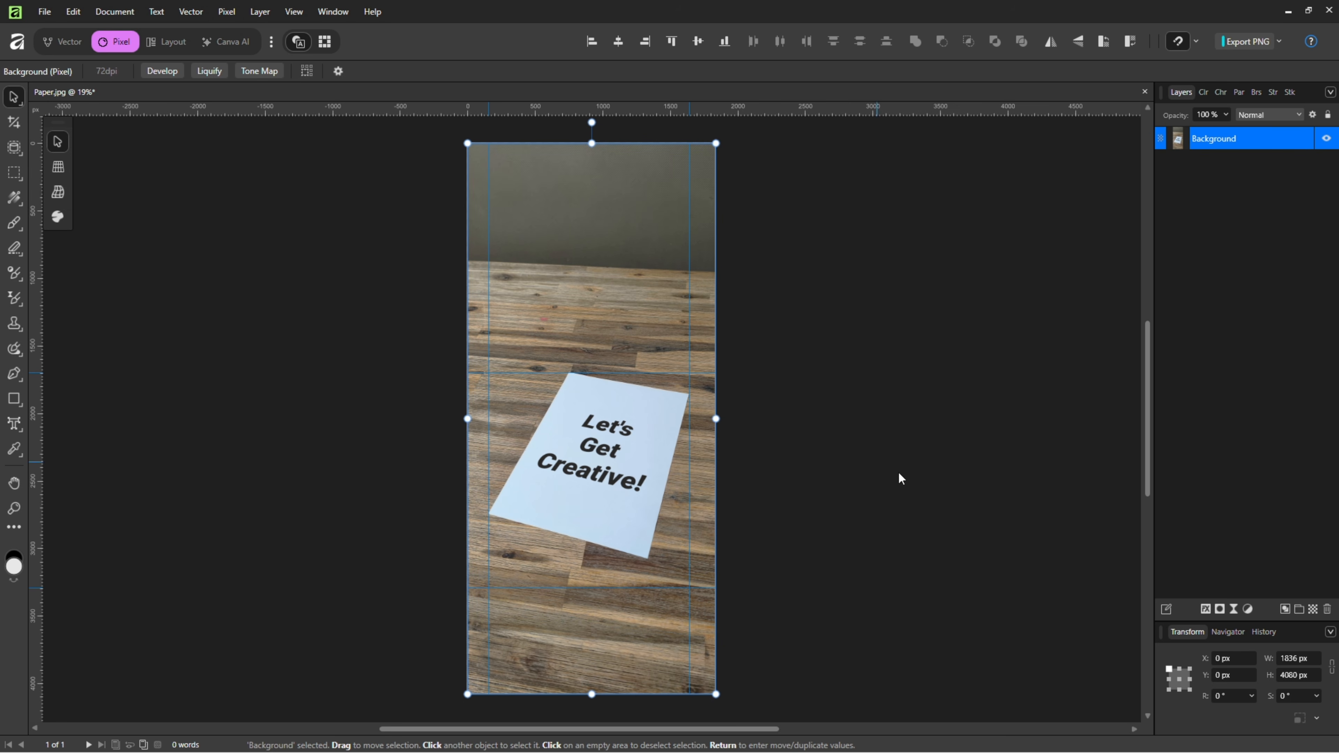
- Add a live Perspective filter to the Background layer and set its mode to Source
left_click(1235, 612)
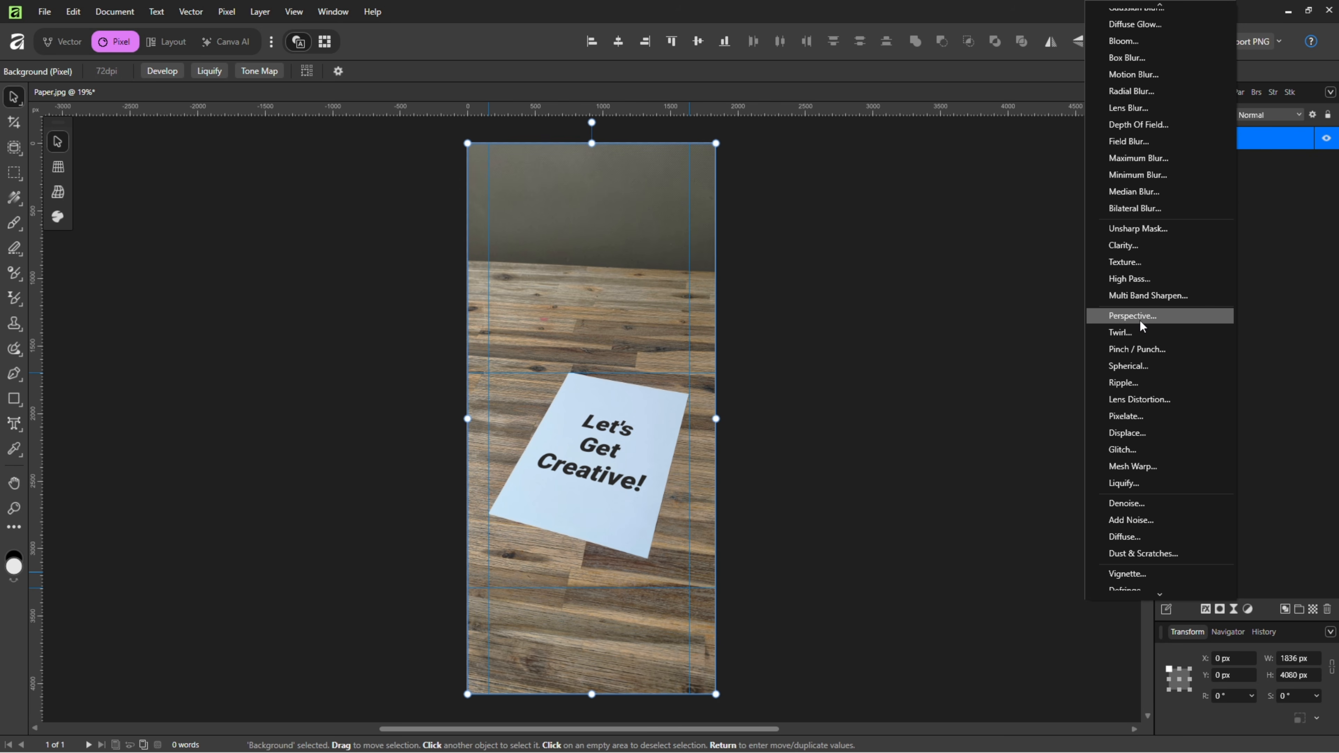
left_click(1140, 319)
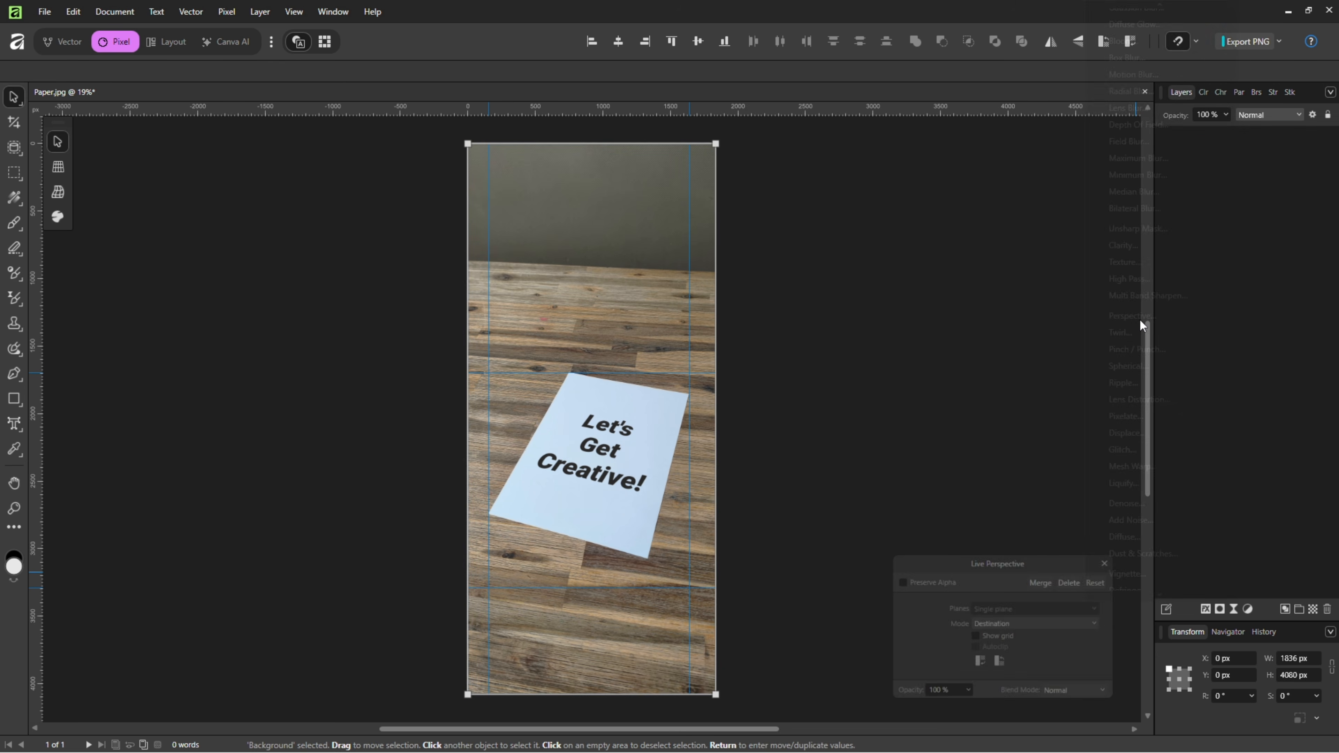
left_click_drag(1040, 559, 1005, 339)
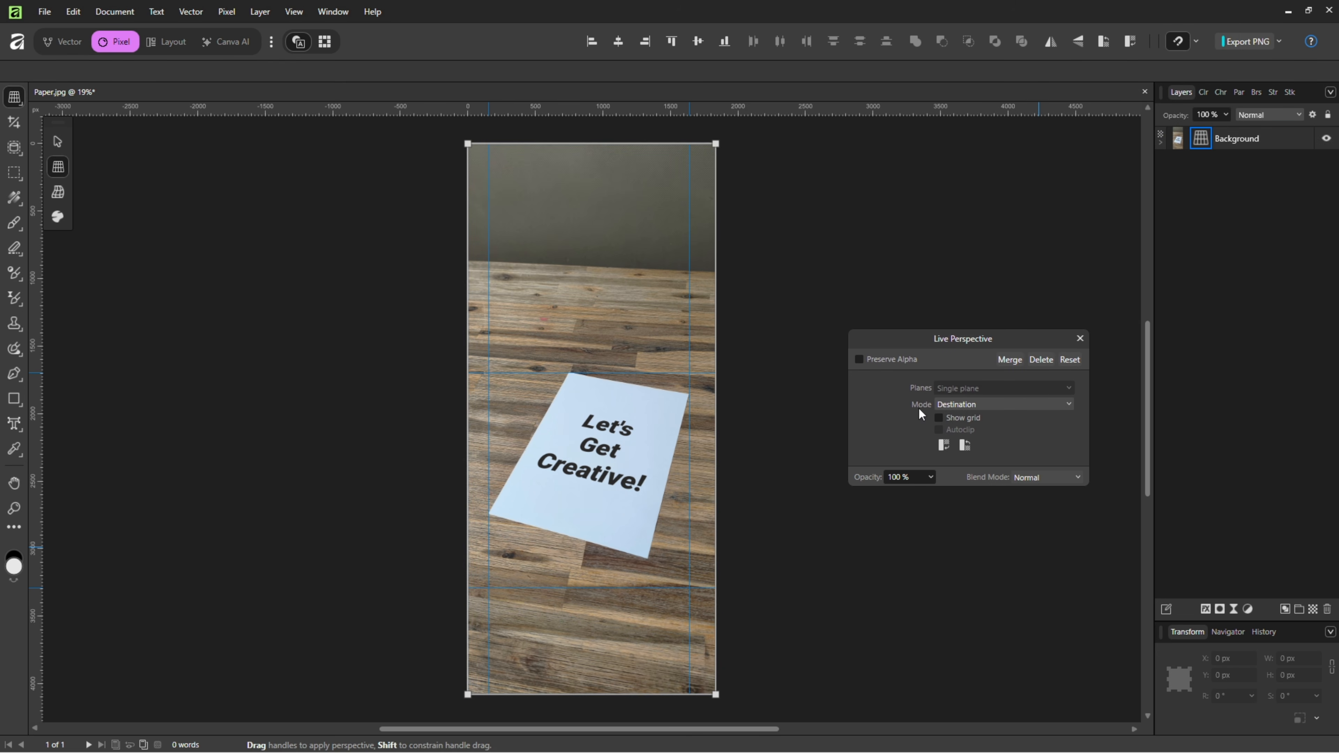
left_click(989, 403)
left_click(973, 420)
- Draw a perspective plane over the paper and move its four corner handles exactly onto the paper's corners
left_click_drag(550, 379, 671, 537)
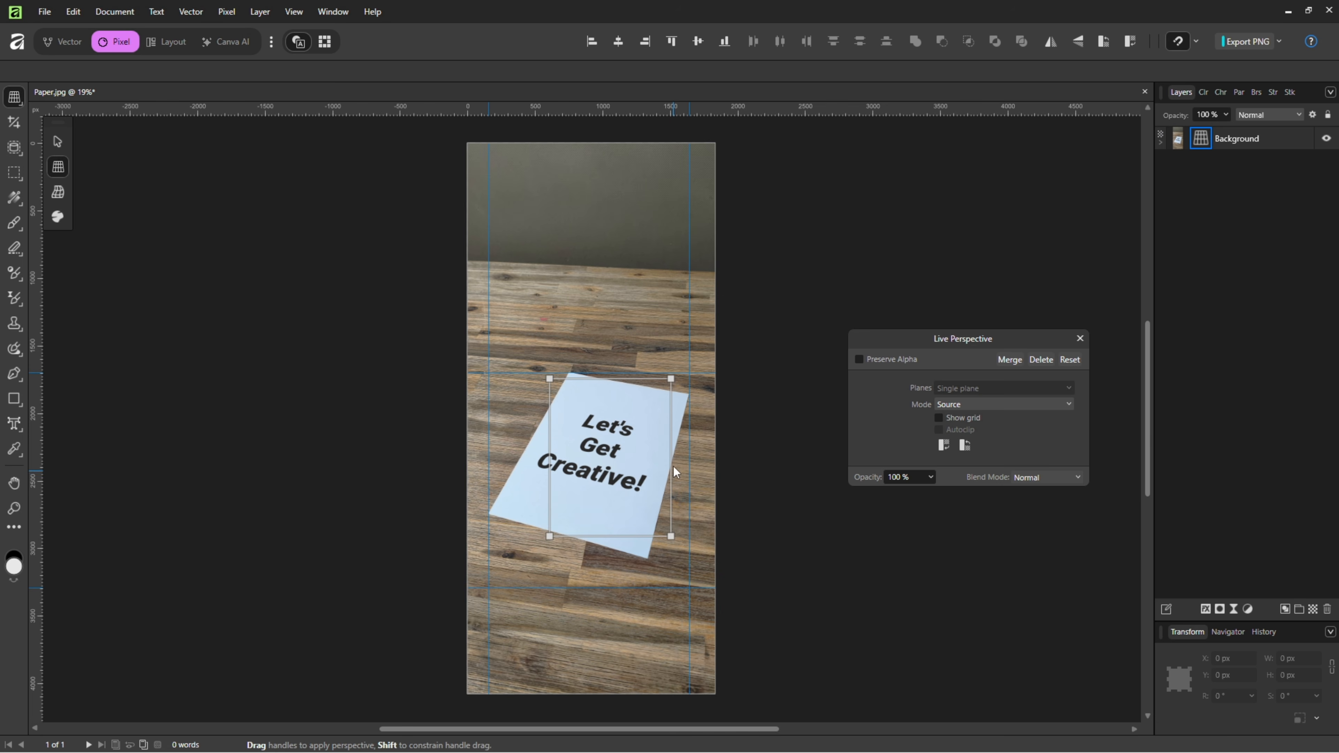
scroll(676, 395, "up", 5)
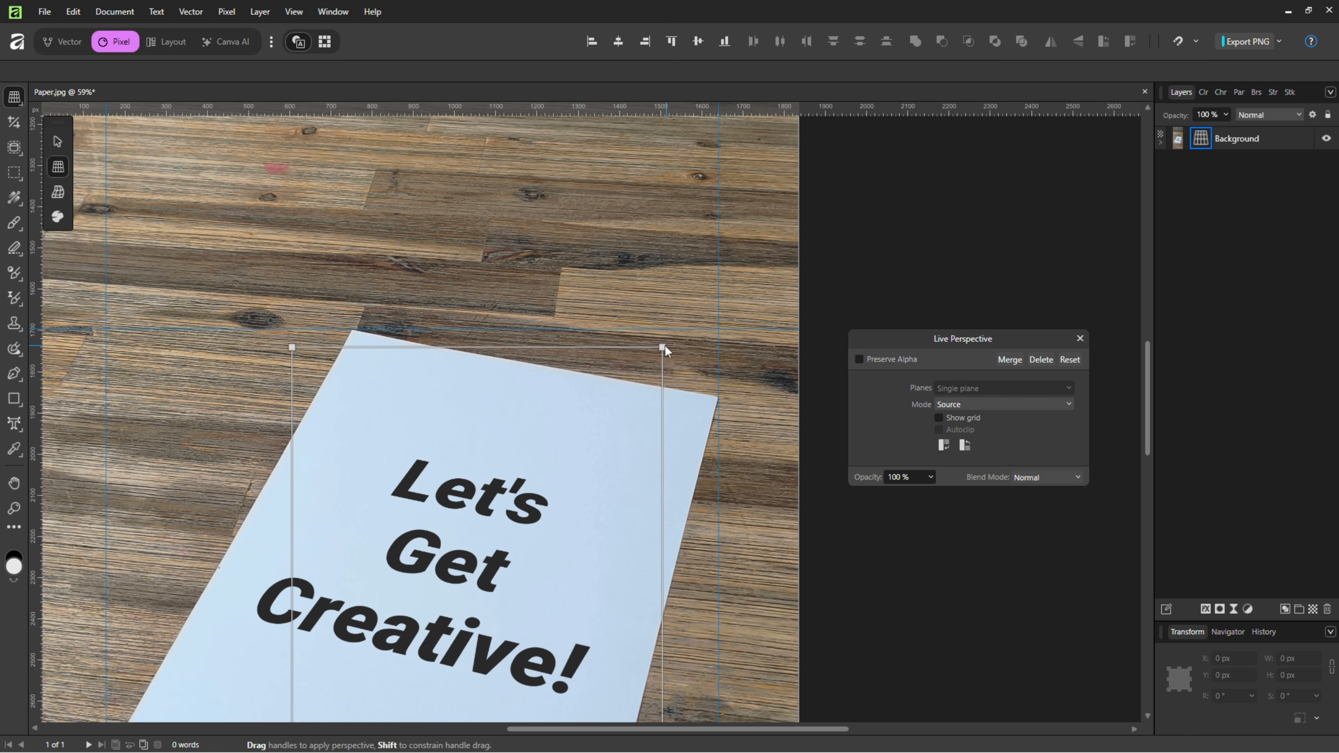
left_click_drag(665, 346, 716, 400)
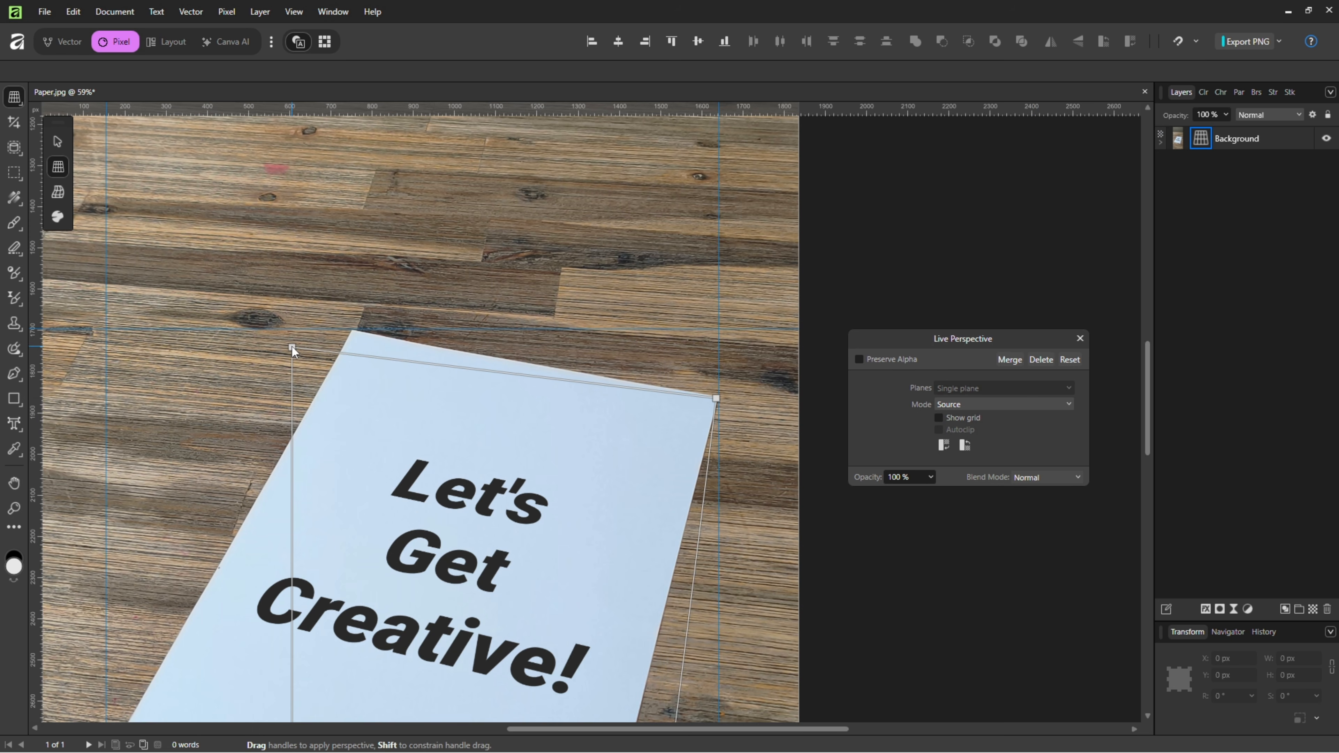
left_click_drag(292, 348, 354, 332)
scroll(414, 570, "down", 5)
scroll(414, 570, "right", 1)
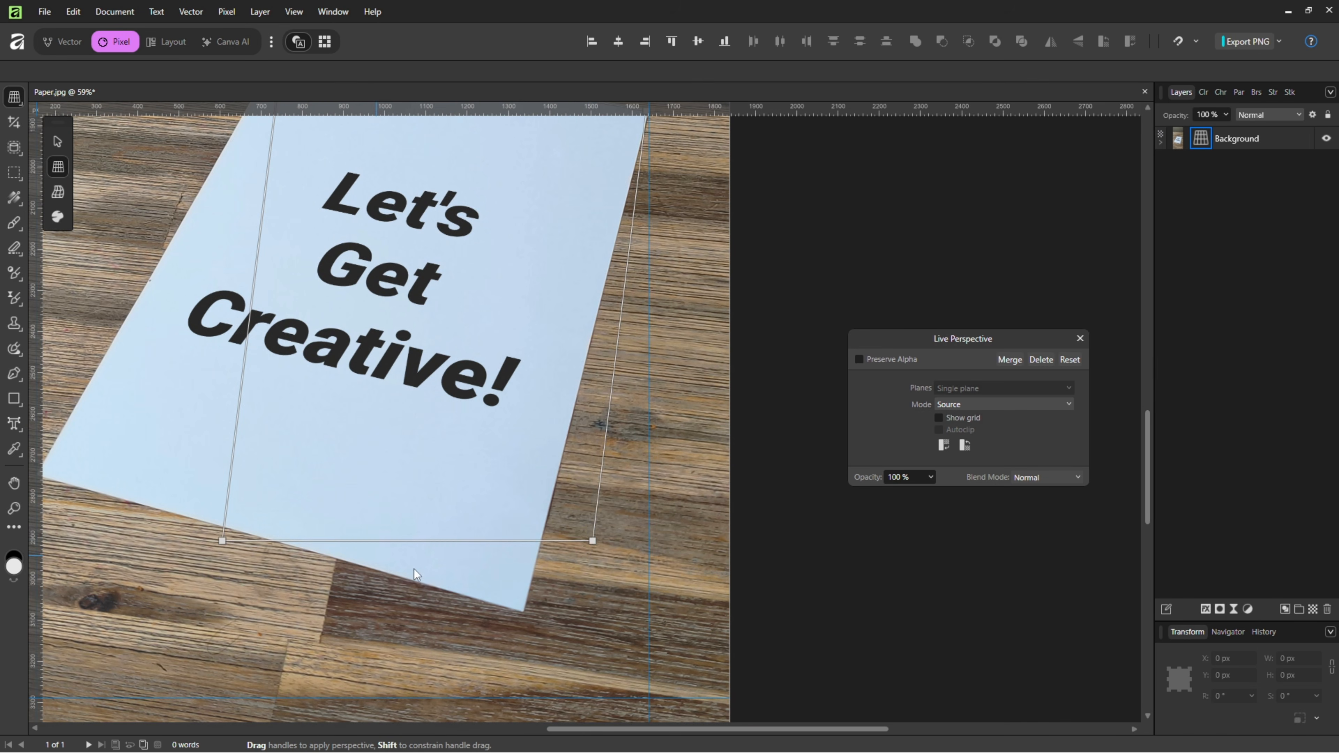
left_click_drag(593, 540, 523, 612)
left_click_drag(276, 486, 608, 526)
left_click_drag(557, 584, 370, 516)
left_click_drag(702, 322, 523, 390)
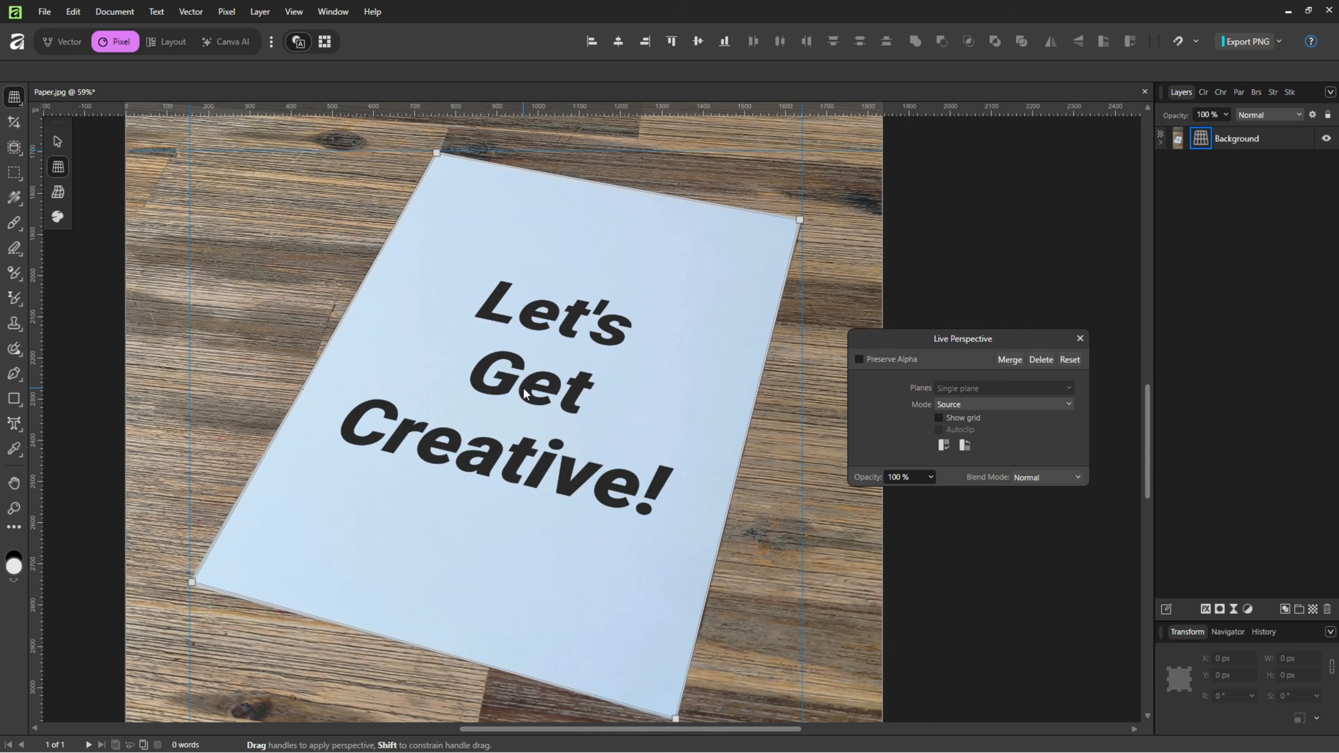
- Set the Perspective filter's mode to Destination, move the plane's four corner handles onto the guide intersections, and close the filter settings
key("ctrl+0")
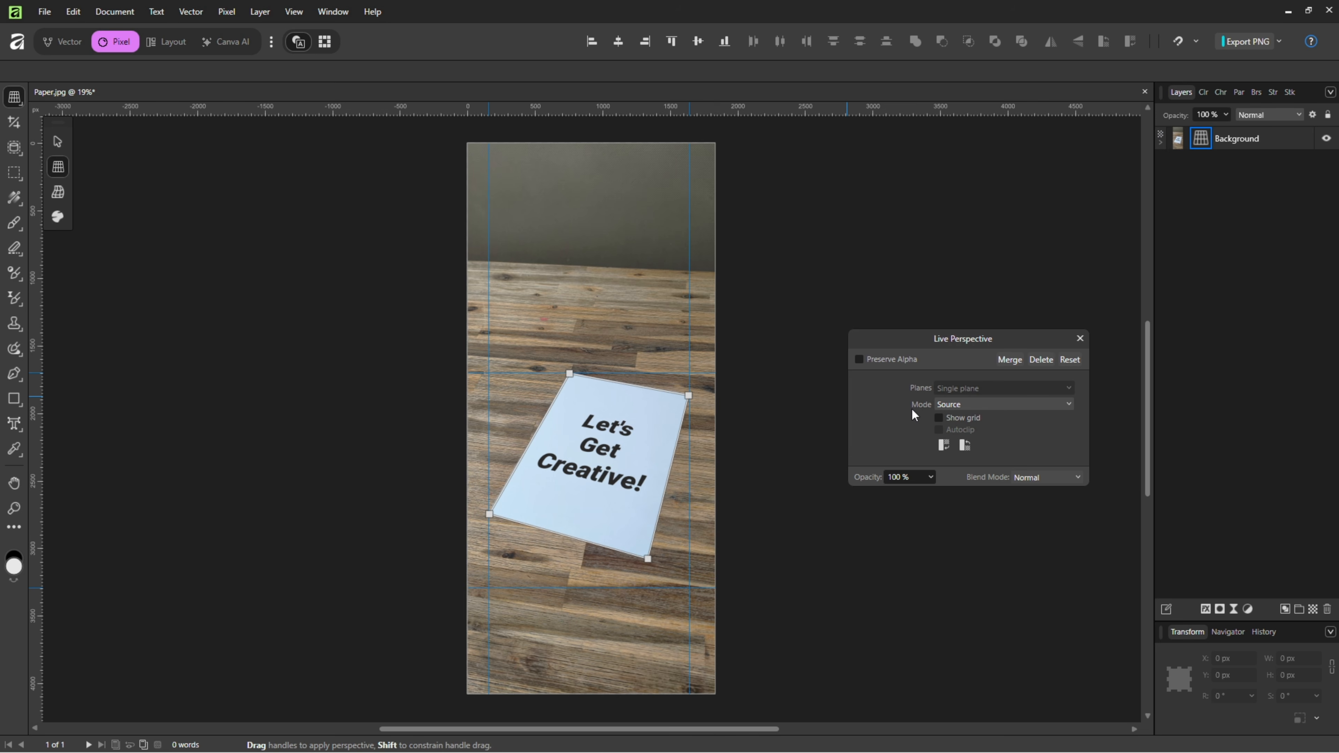
left_click(987, 406)
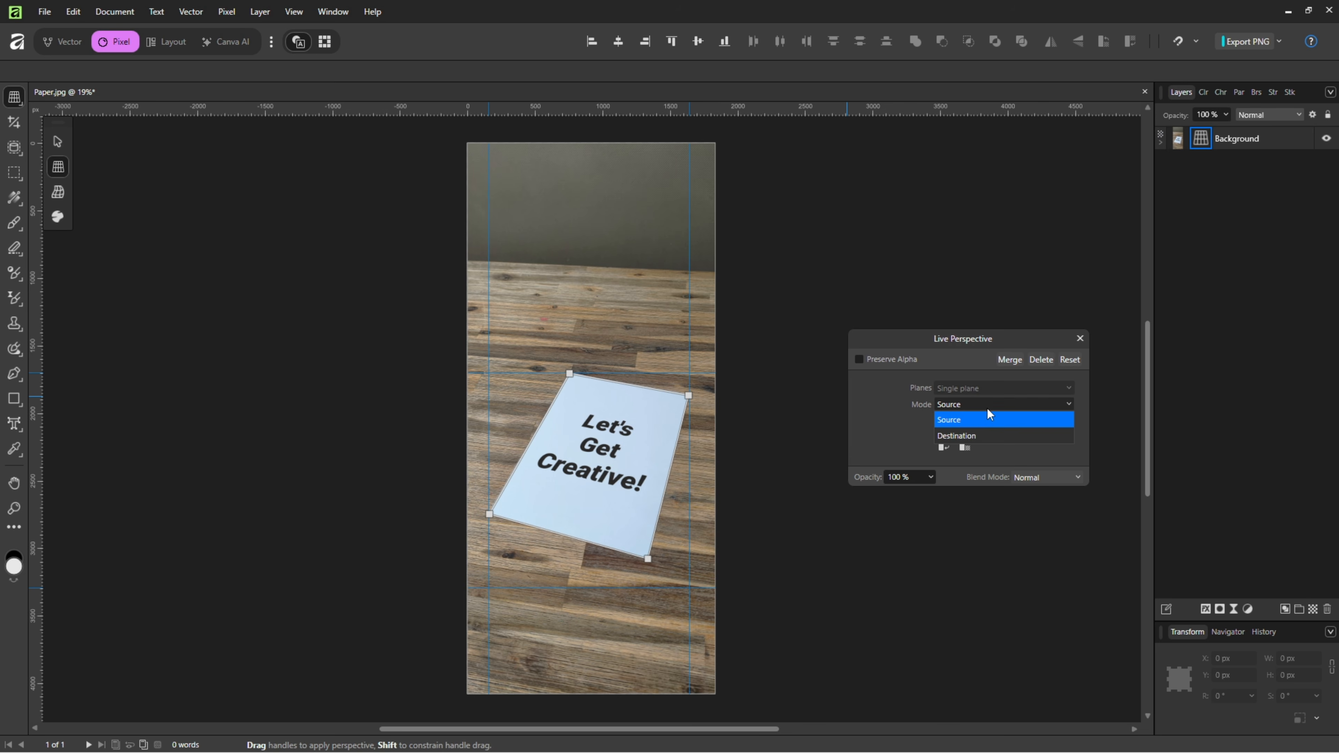
left_click(974, 437)
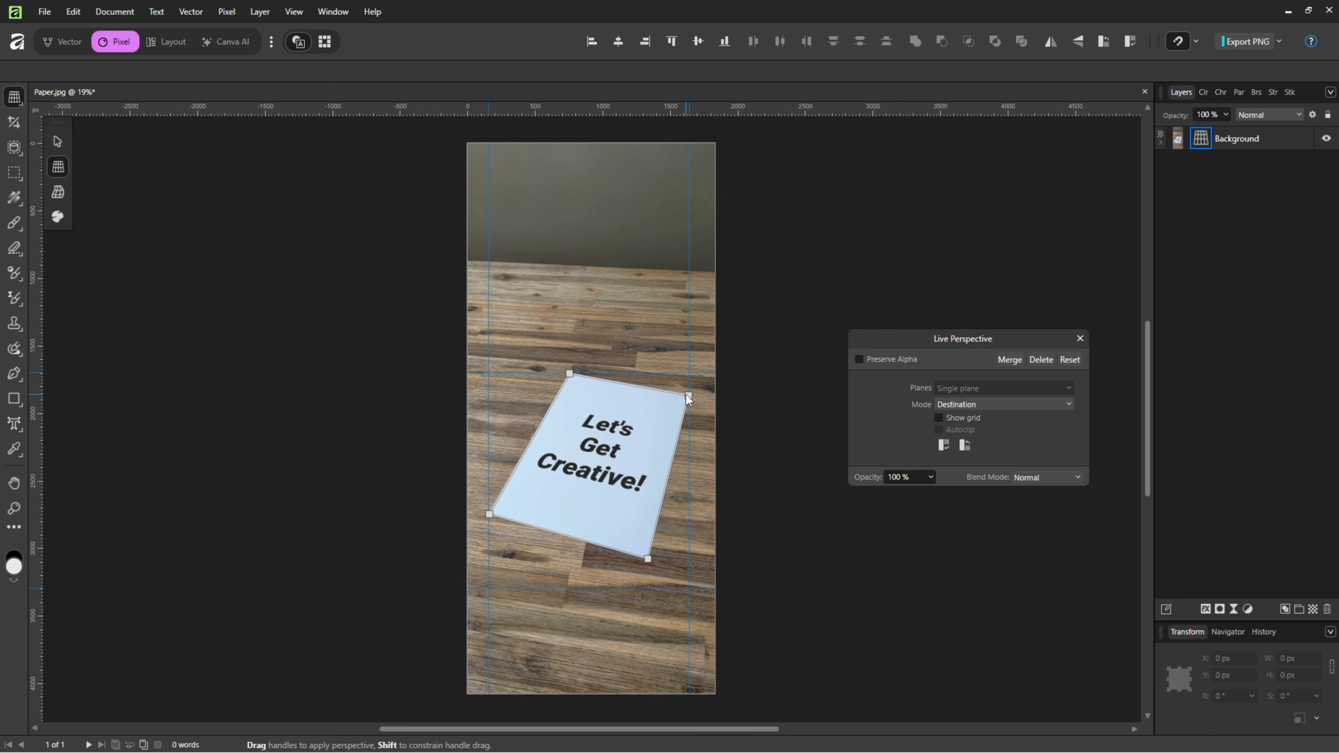
left_click_drag(686, 395, 686, 375)
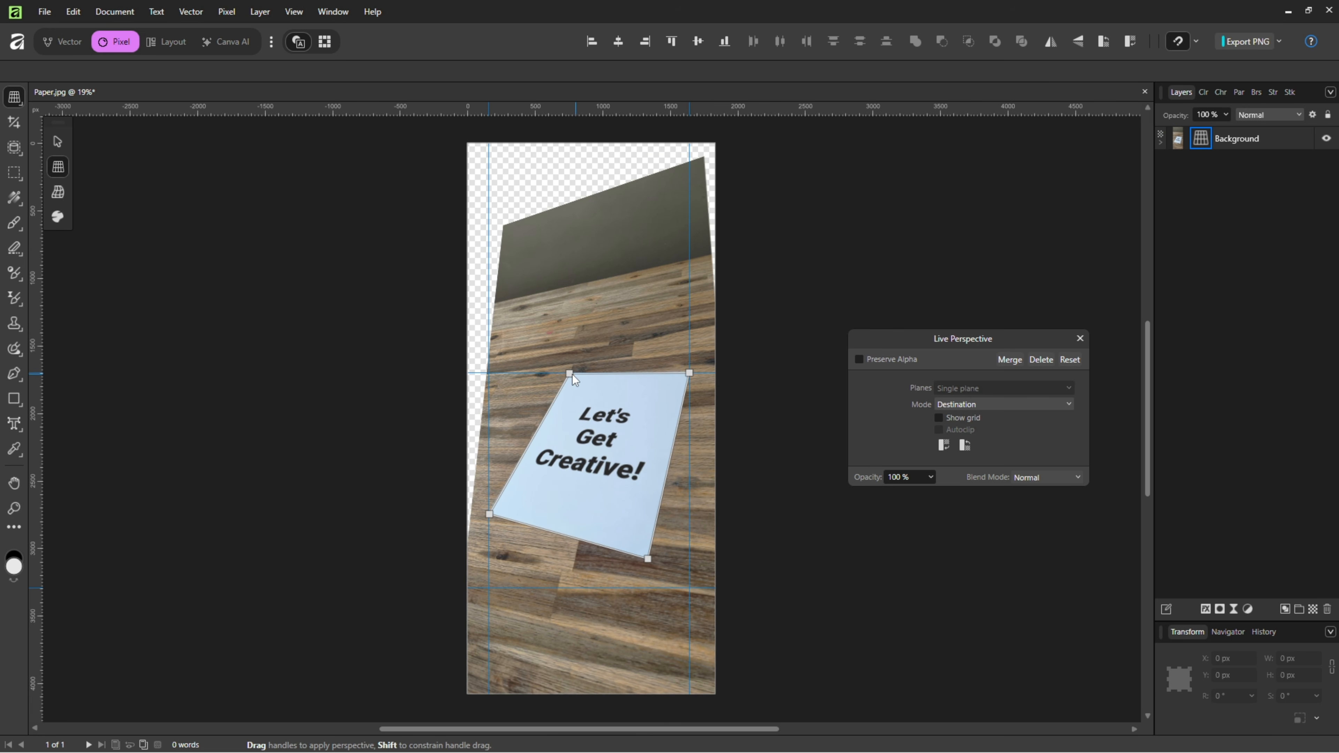
left_click_drag(570, 374, 489, 373)
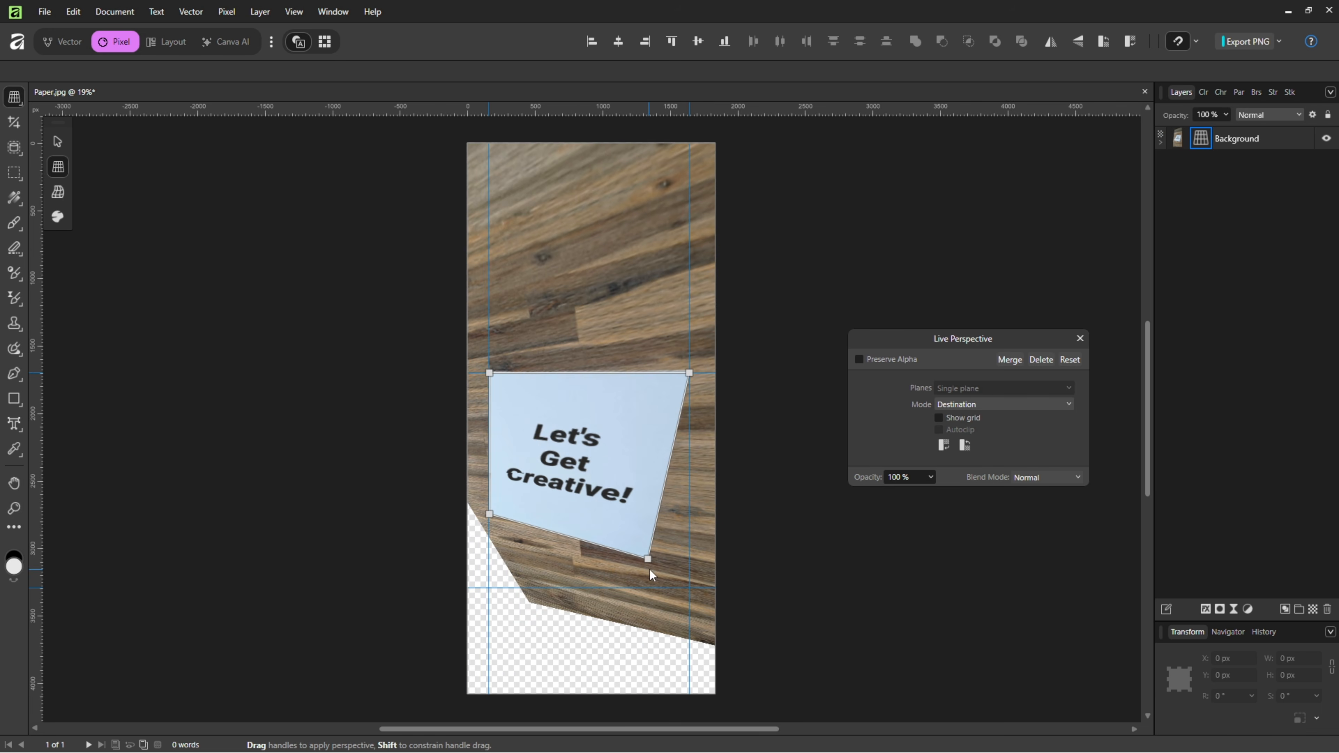
left_click_drag(649, 560, 689, 590)
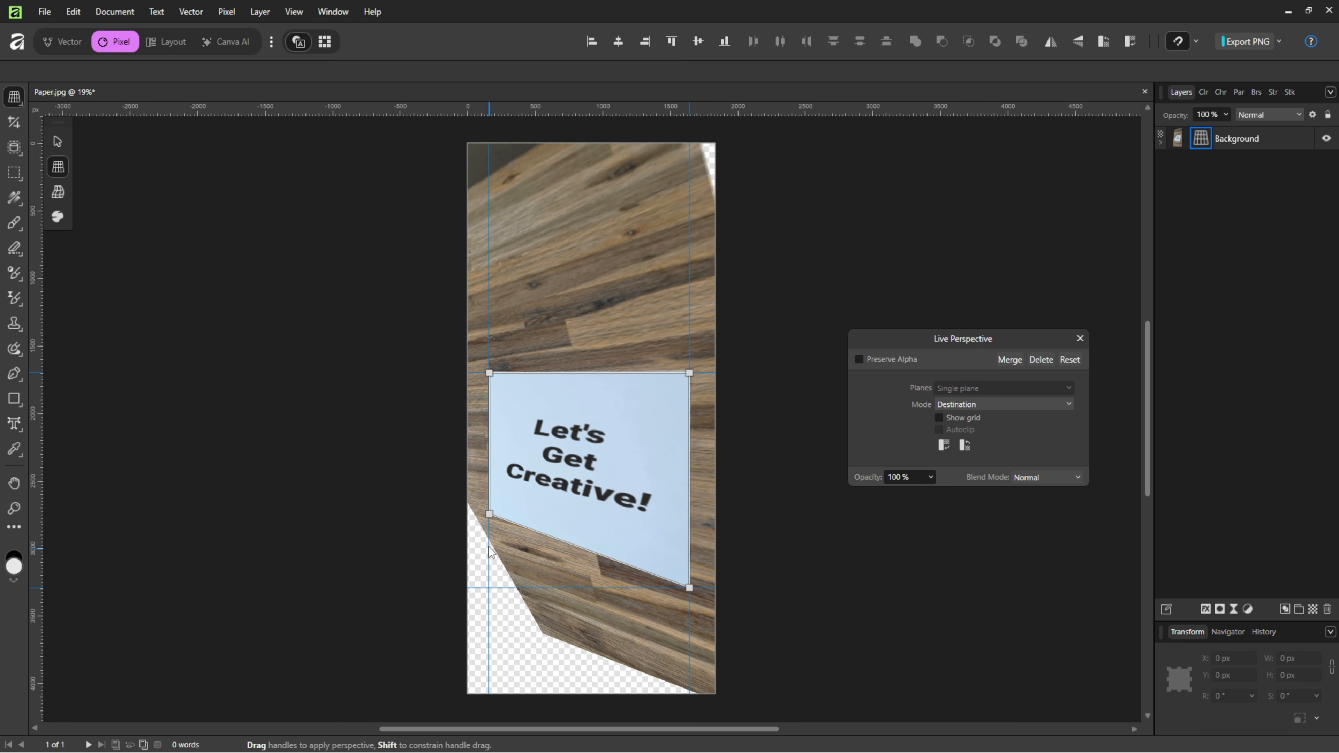
left_click_drag(489, 516, 488, 590)
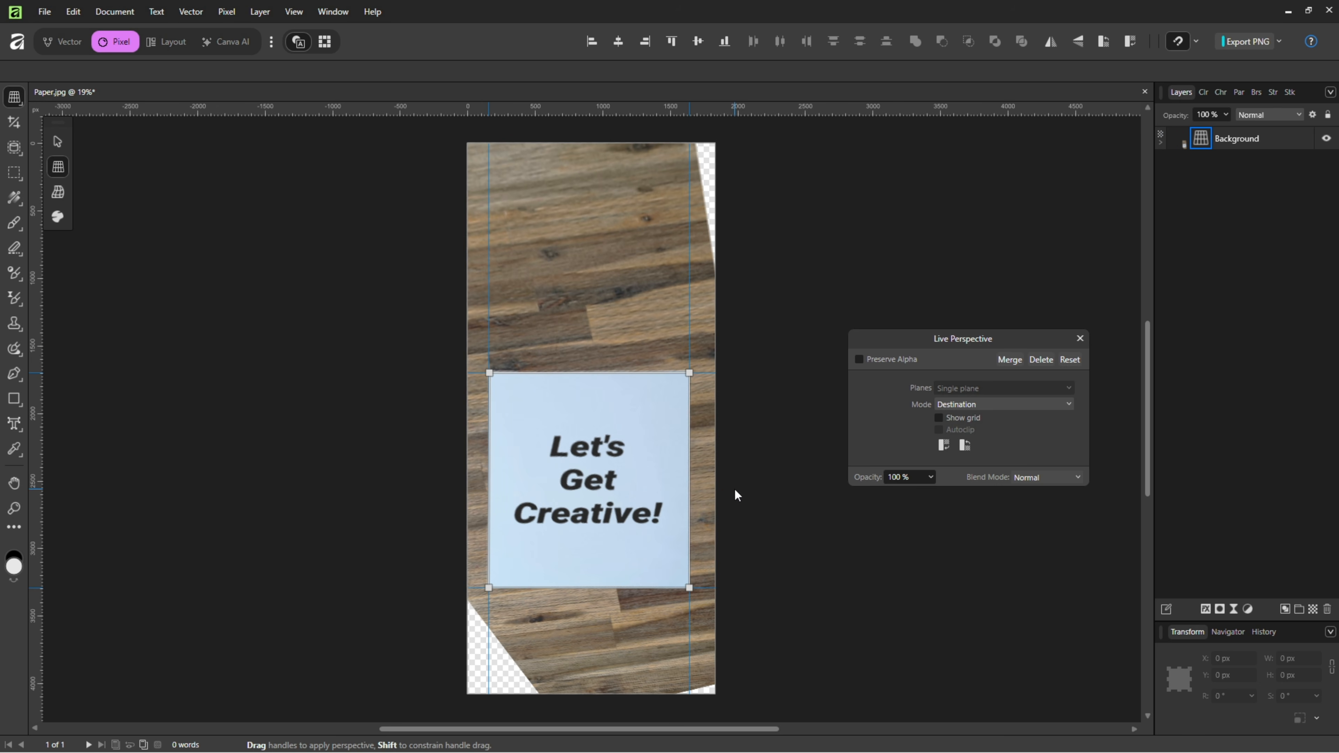
left_click(1080, 338)
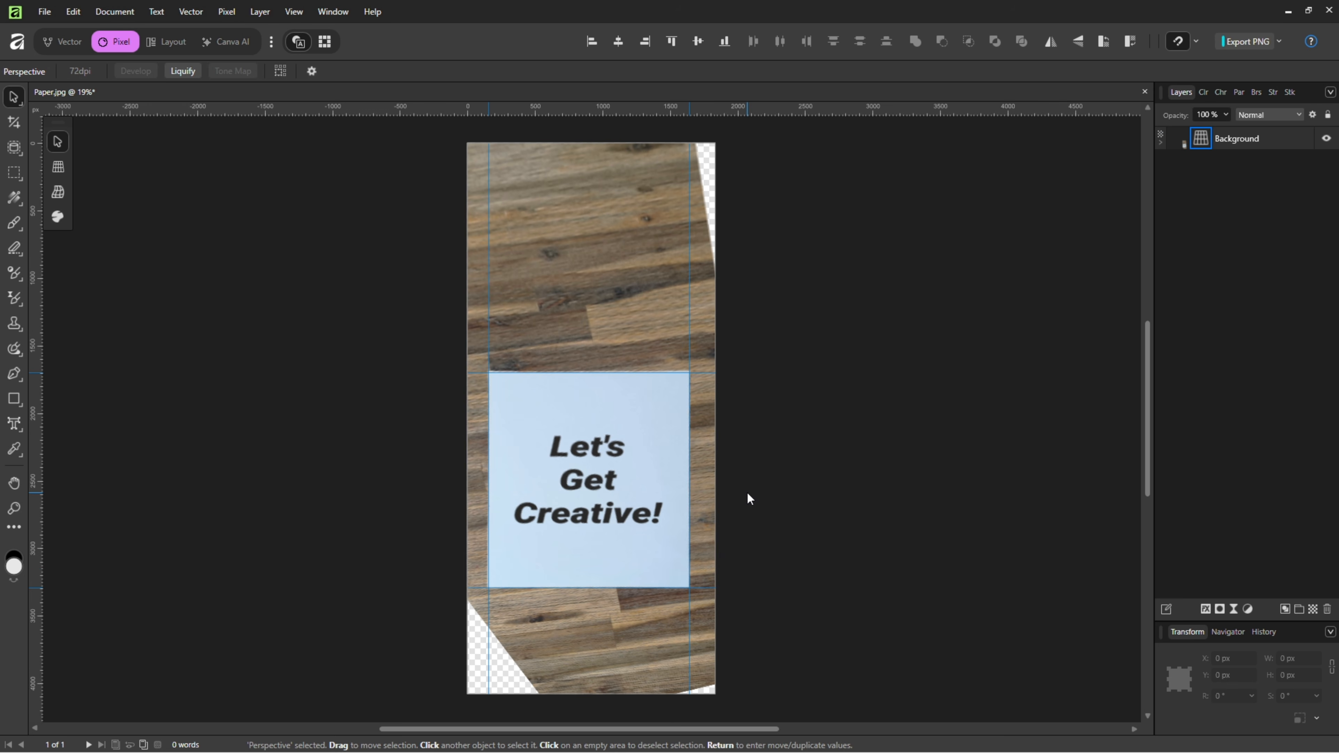
- Stretch the Background layer downward to about 4813 px high, keeping its width, so the paper gets taller
scroll(748, 493, "down", 3)
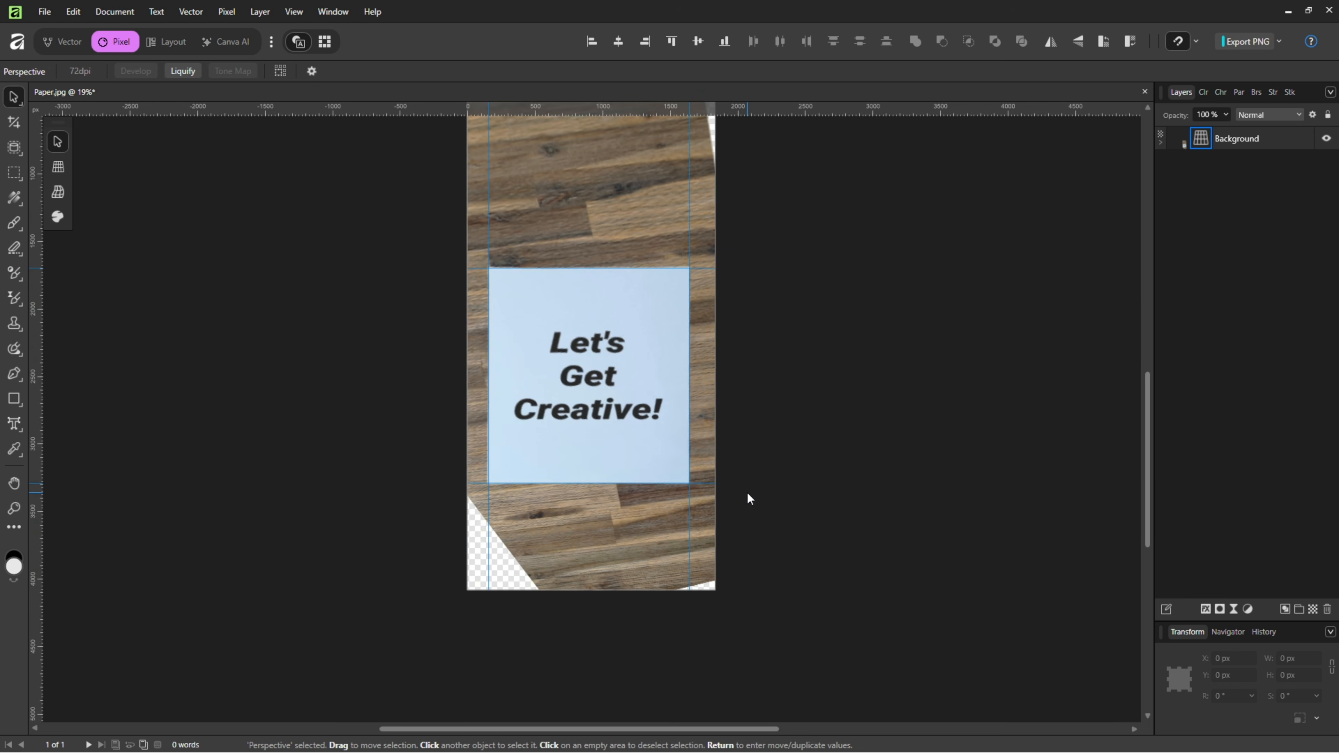
left_click(613, 469)
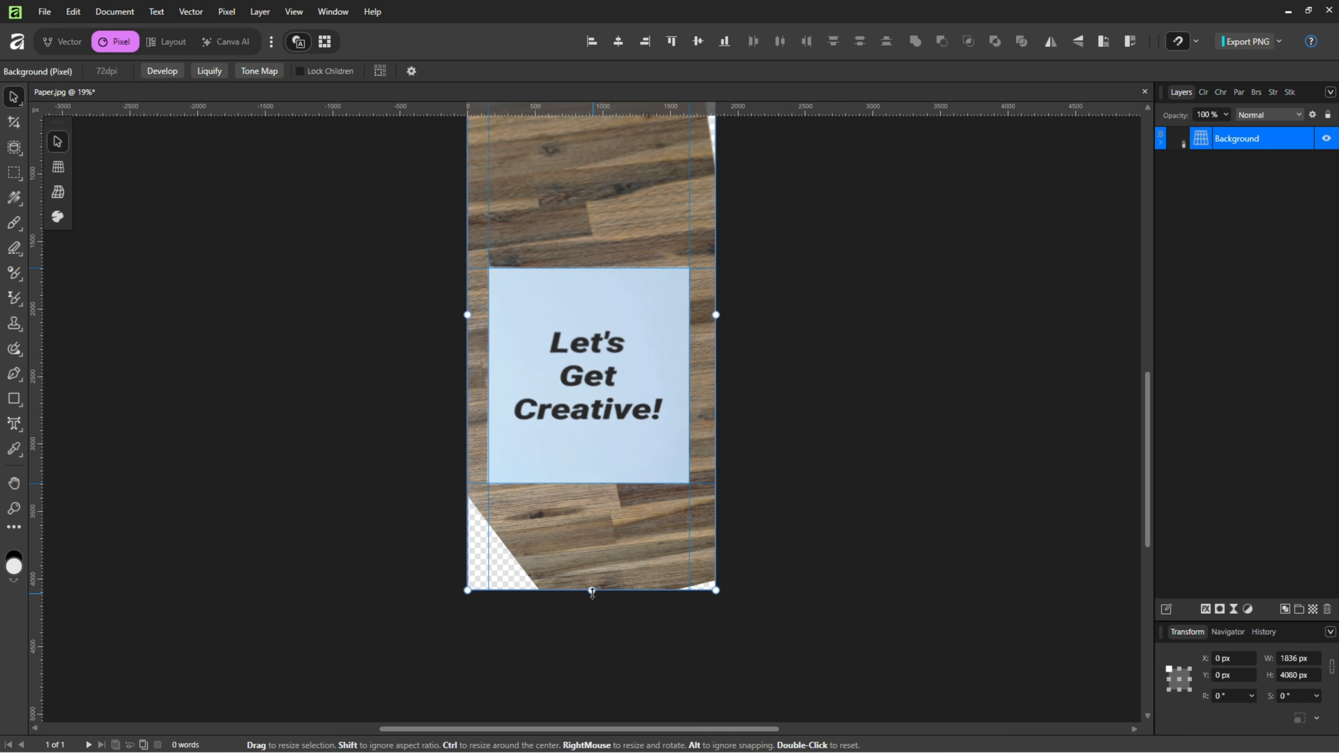
left_click_drag(592, 592, 606, 689)
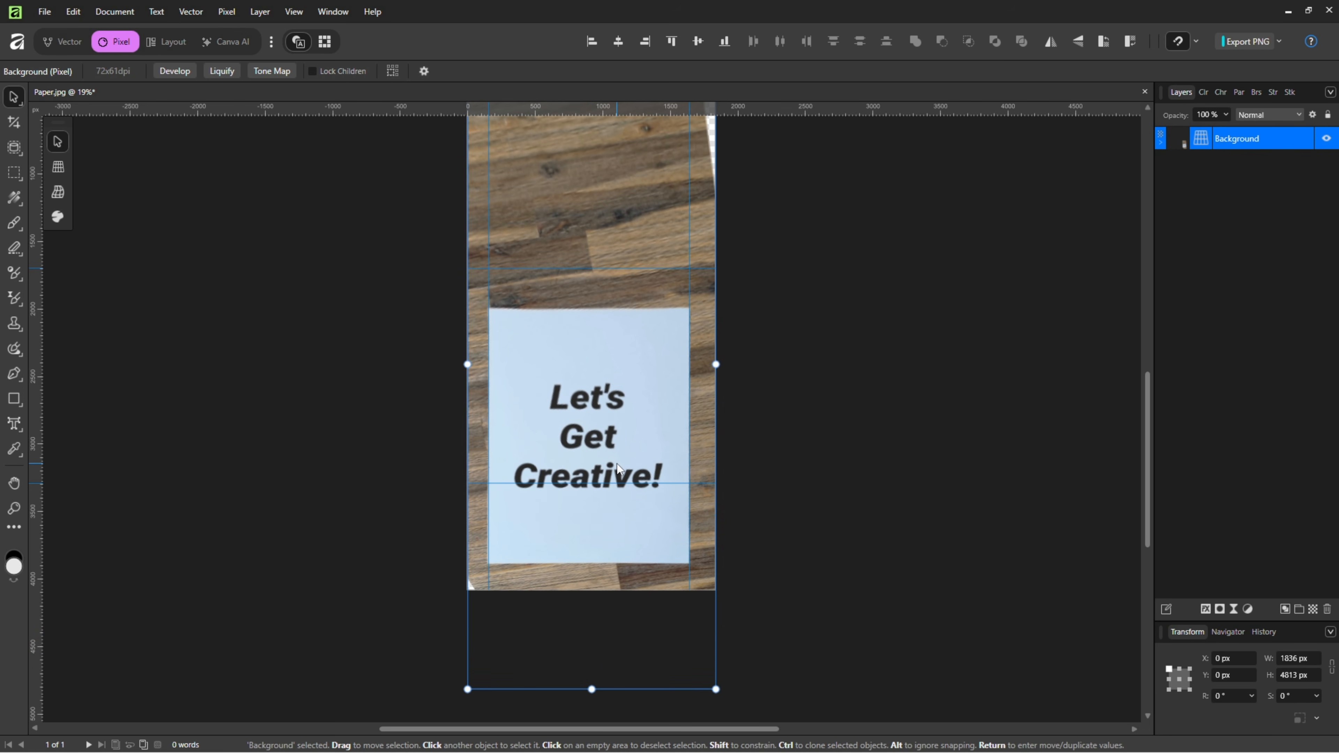
- Move the upper horizontal guide to the paper's top edge at about 2003 px and the lower one to its bottom edge
scroll(617, 464, "up", 4)
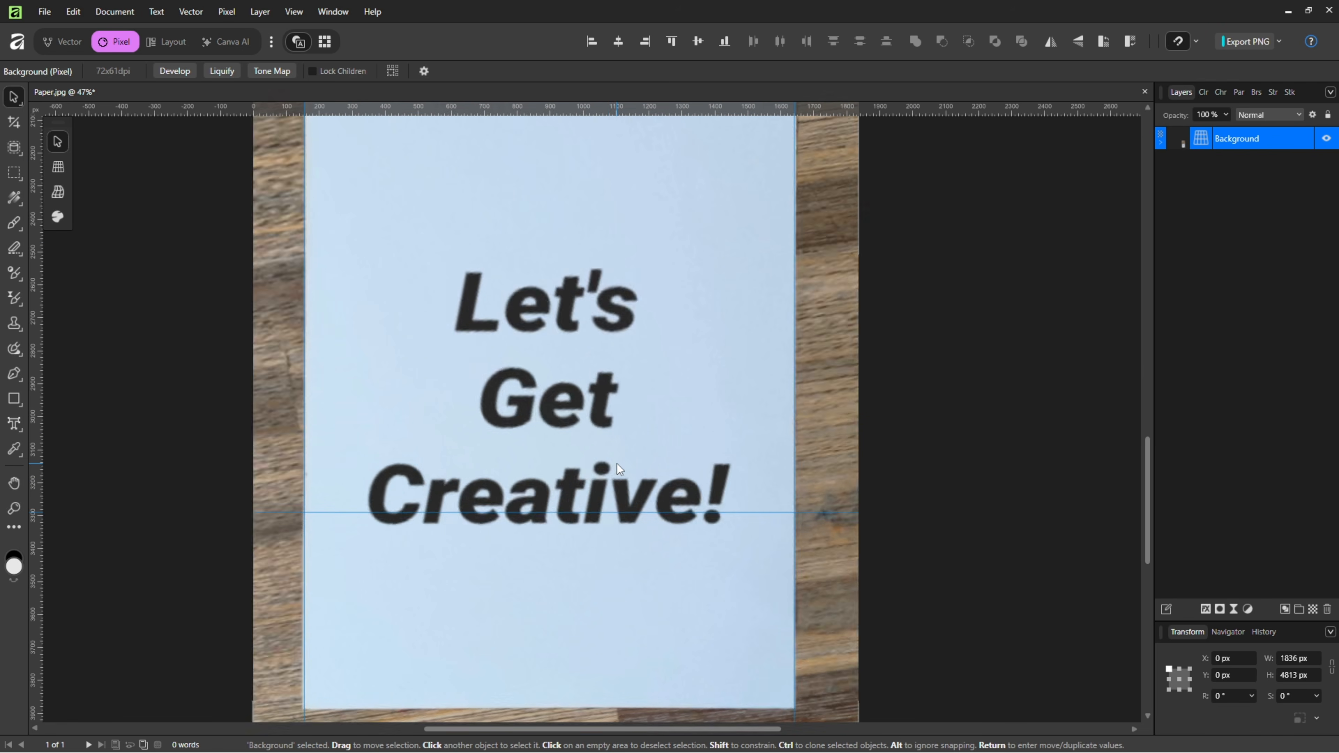
left_click_drag(575, 271, 589, 476)
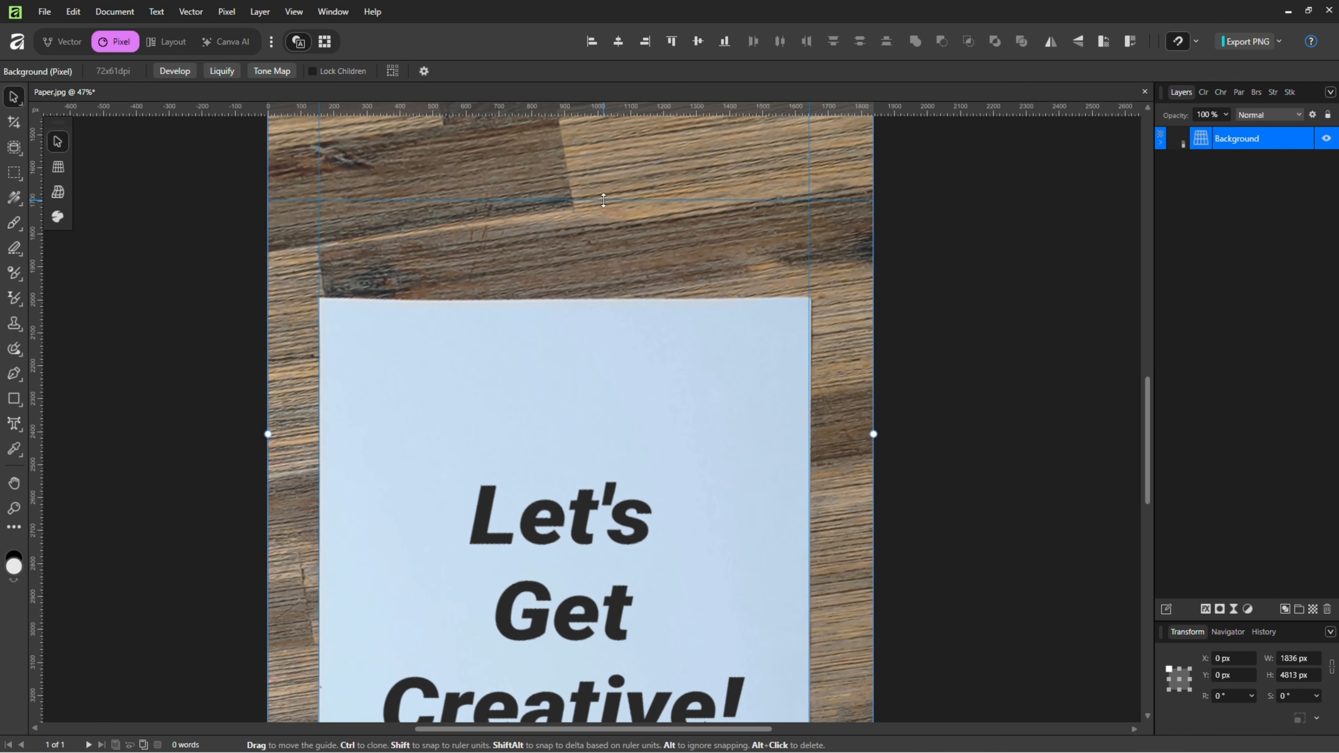
left_click_drag(612, 200, 610, 300)
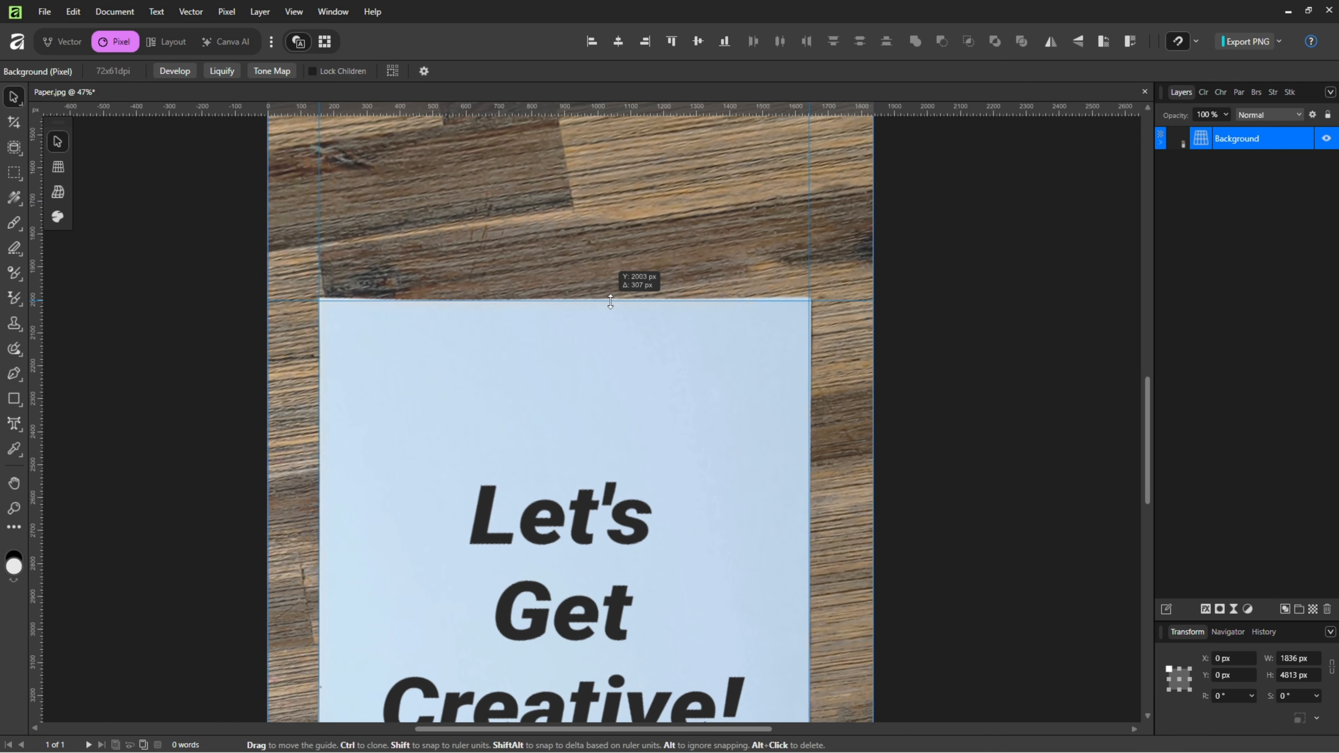
scroll(607, 422, "down", 6)
left_click_drag(619, 211, 620, 409)
- Crop the canvas to the paper's edges along the guides, about 1487 x 1877 px
key("ctrl+0")
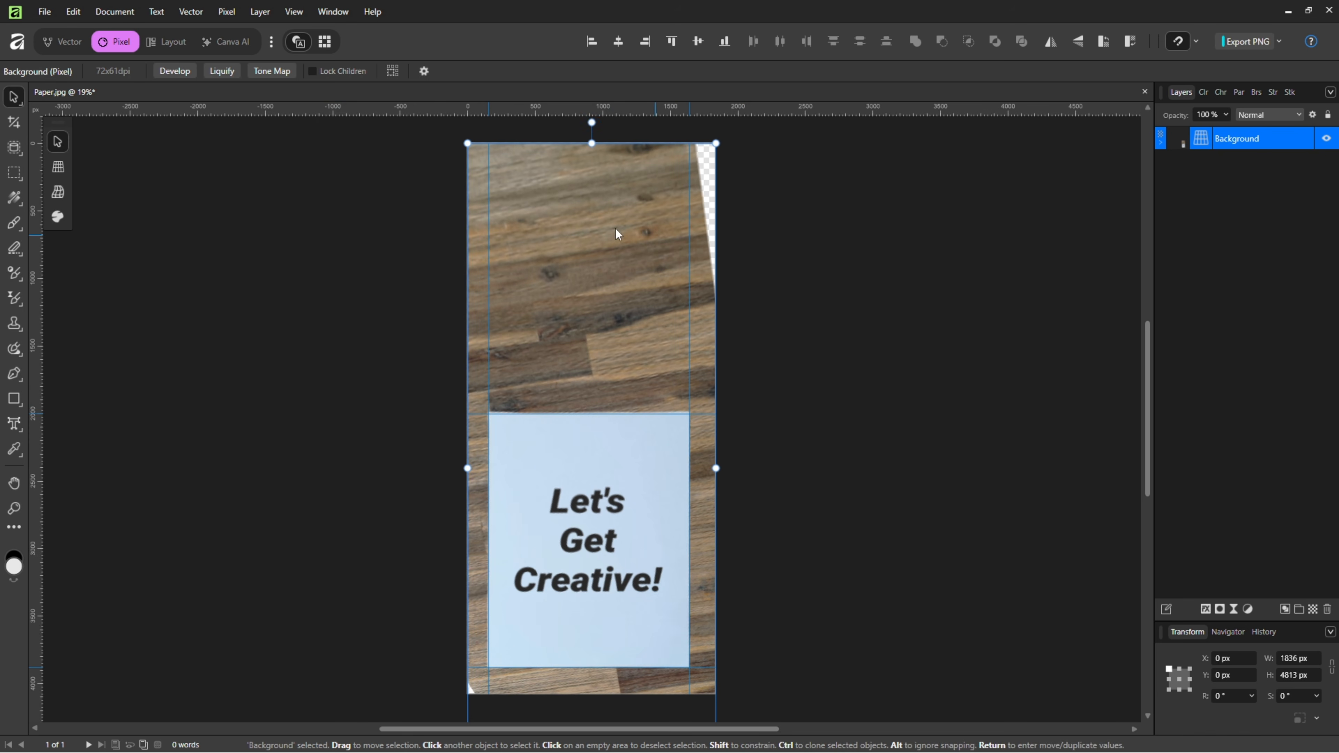
left_click(15, 124)
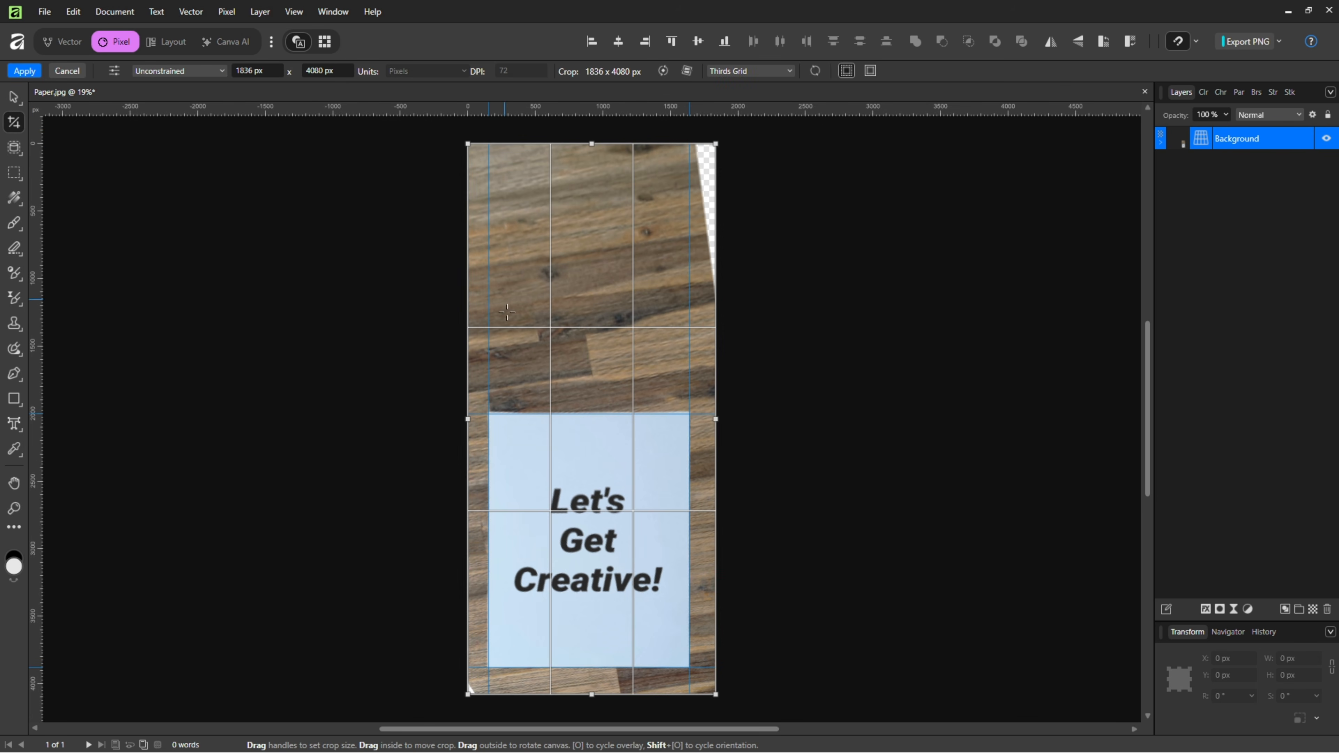
left_click_drag(489, 418, 689, 667)
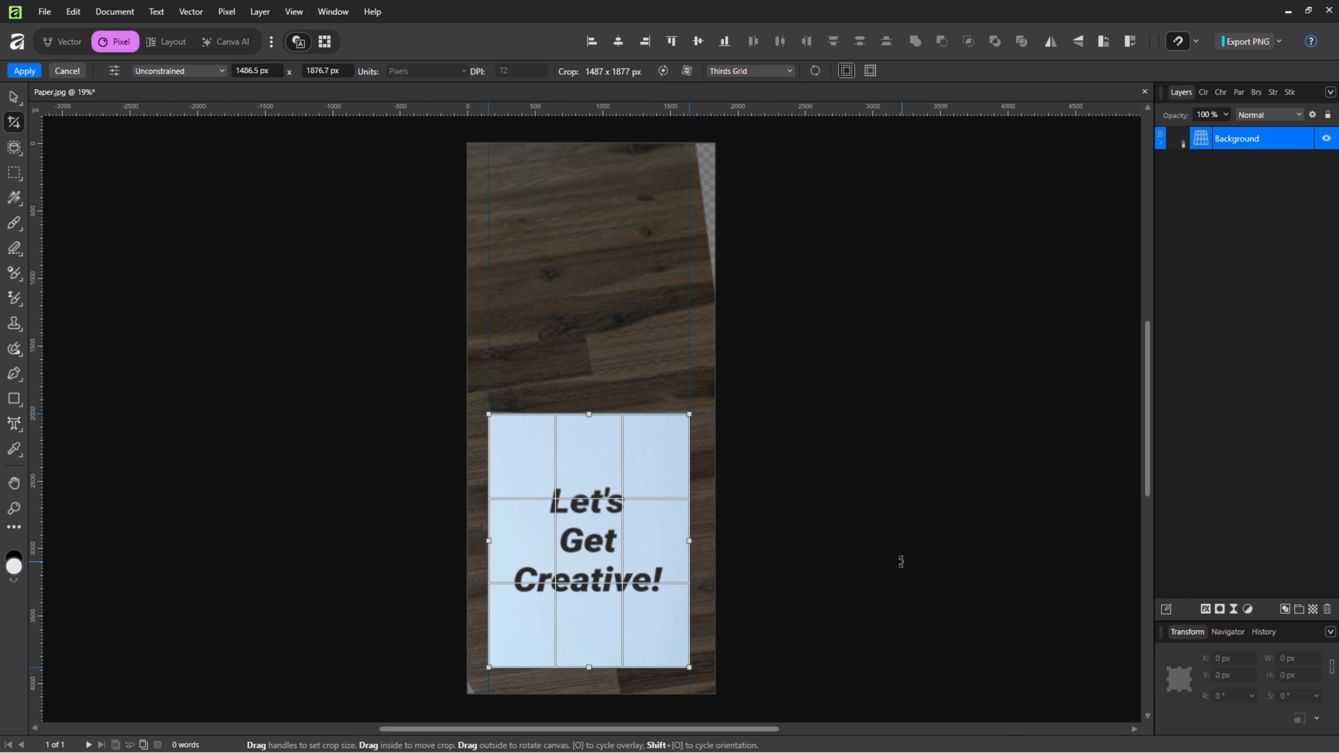
key("Return")
key("ctrl+0")
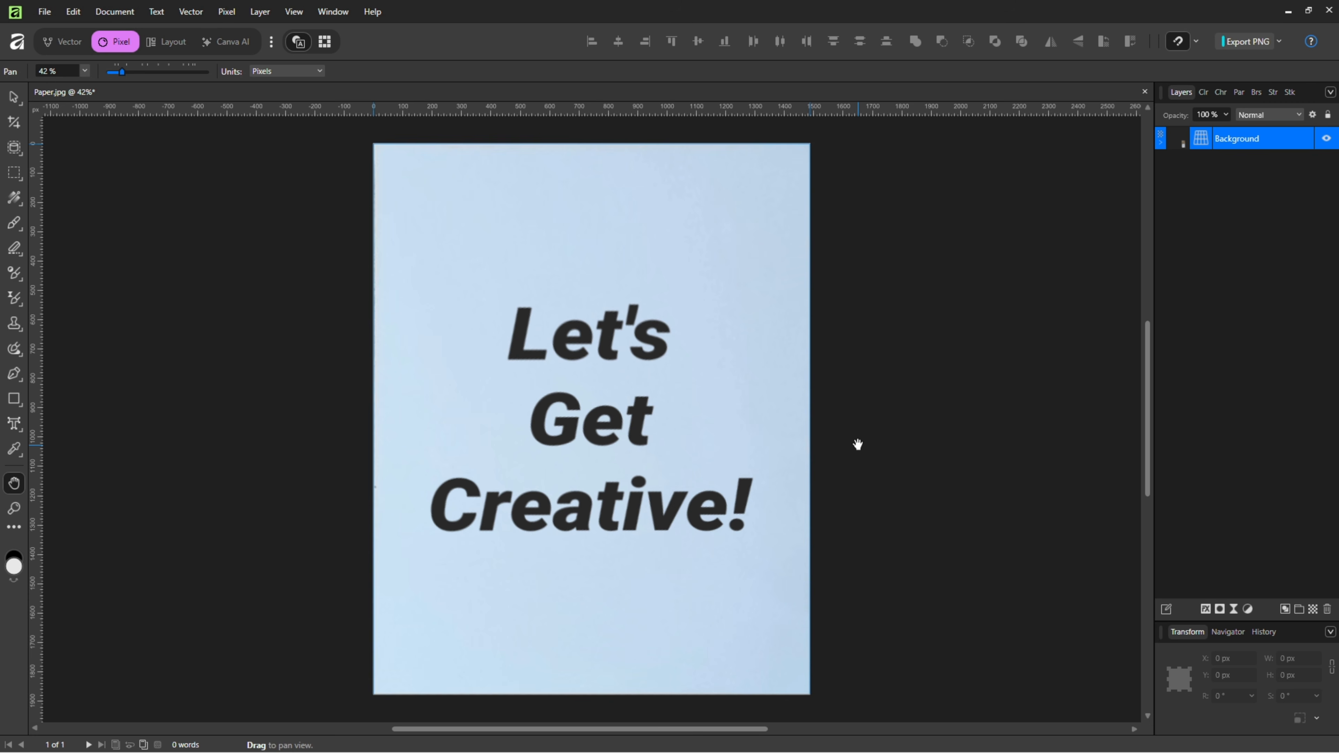
- Deselect the Background layer, open the document setup, and copy the page width value
left_click(16, 102)
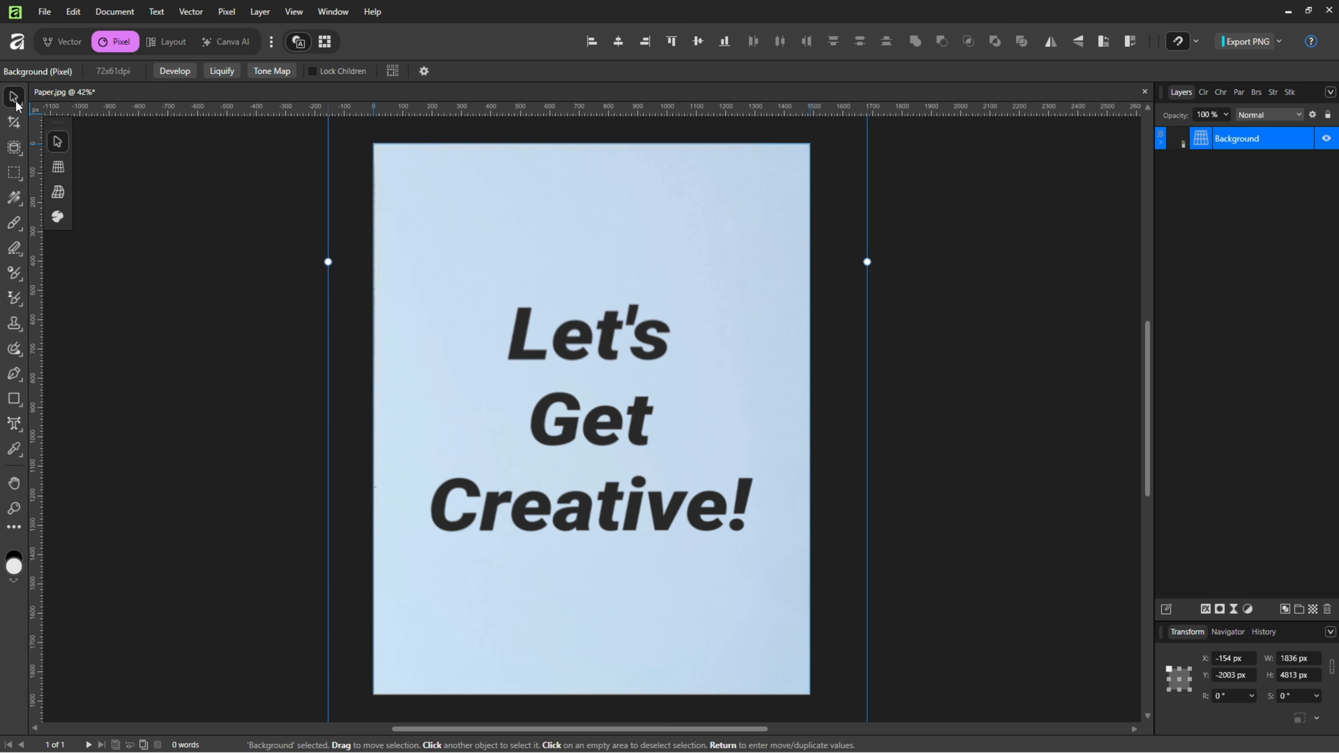
left_click(209, 249)
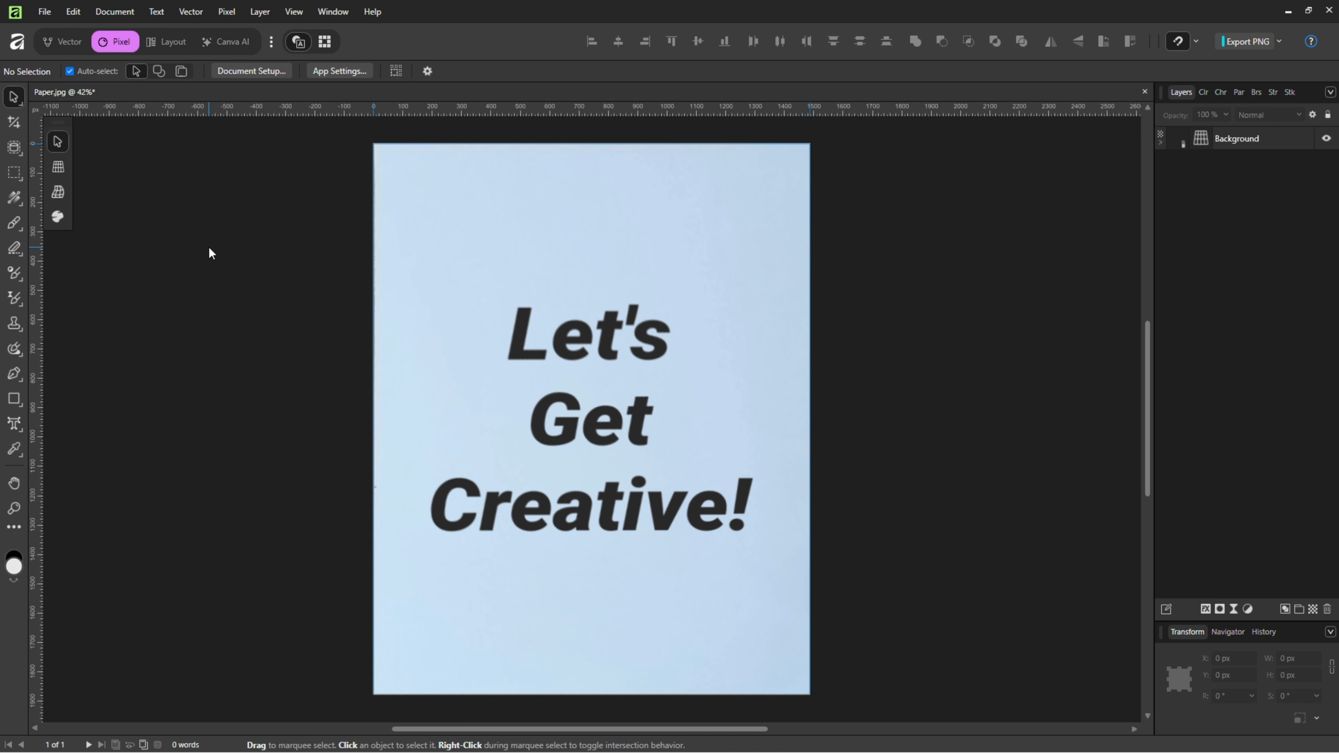
left_click(251, 70)
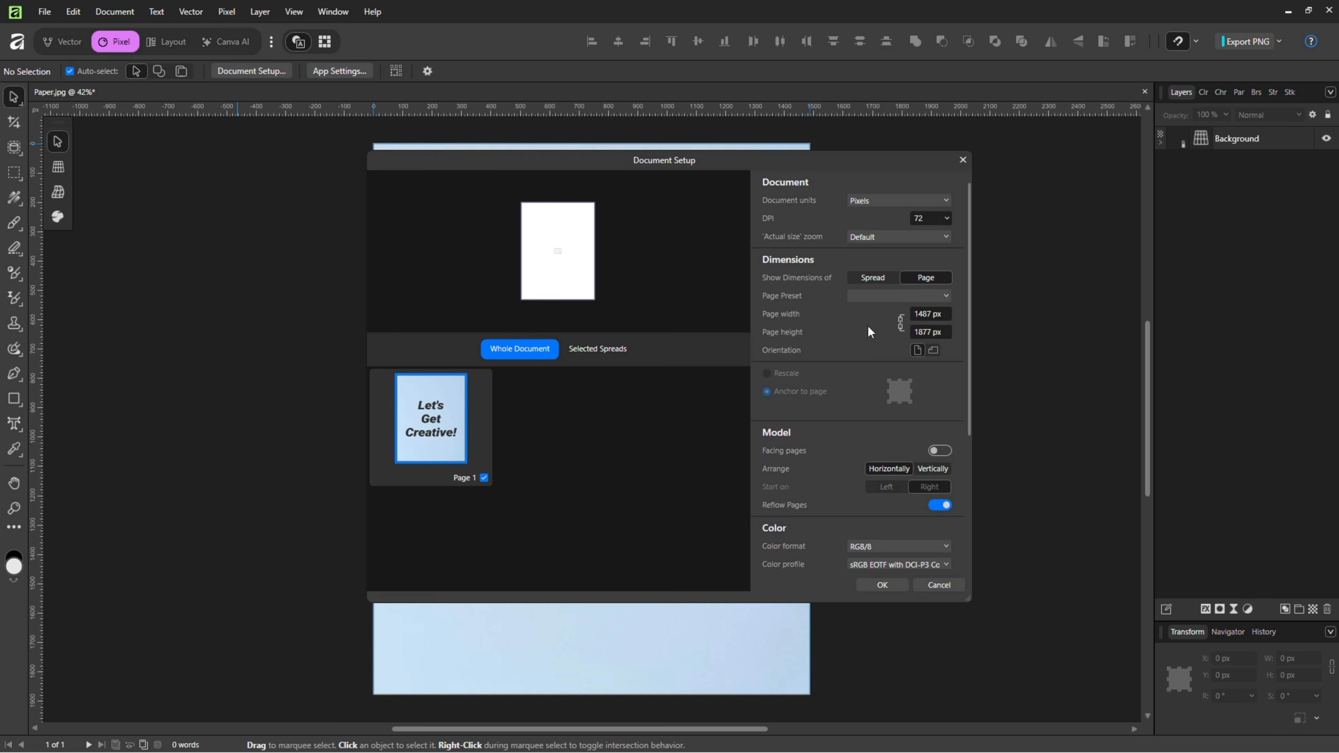
left_click(924, 315)
key("ctrl+c")
right_click(924, 315)
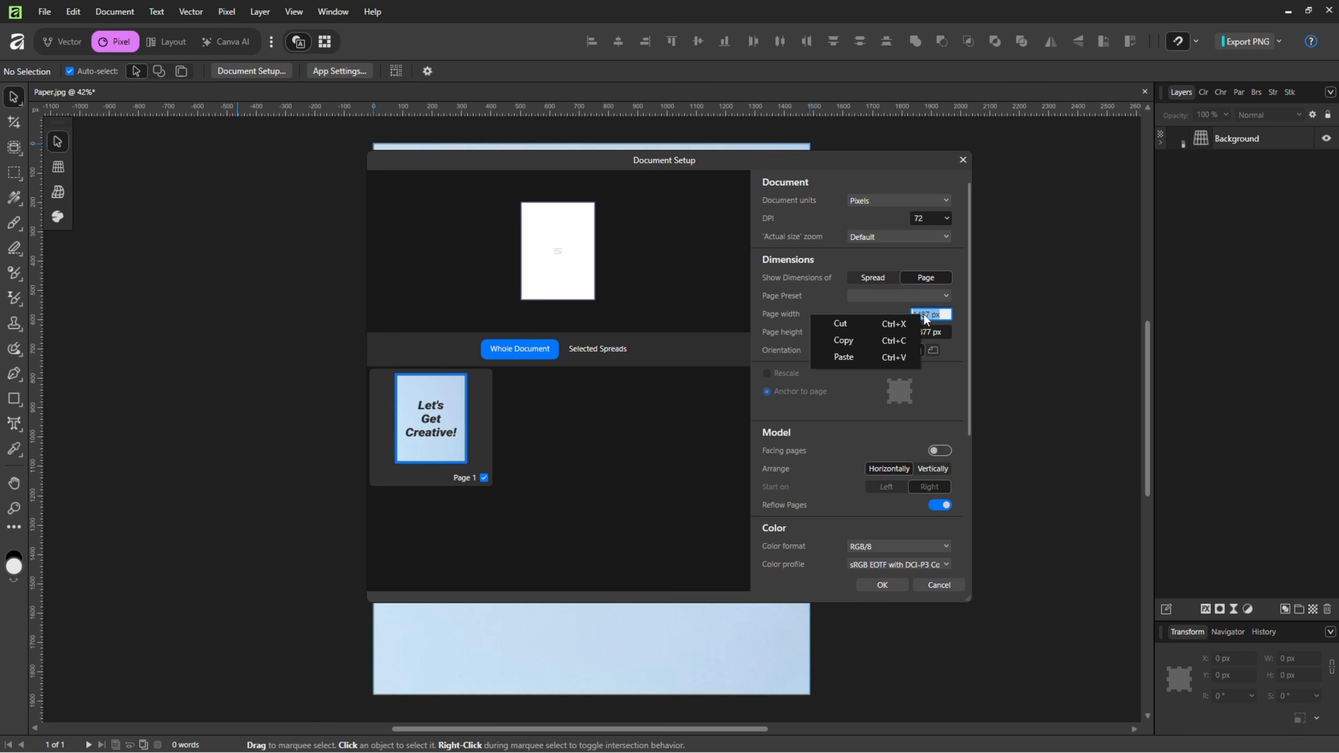
left_click(843, 341)
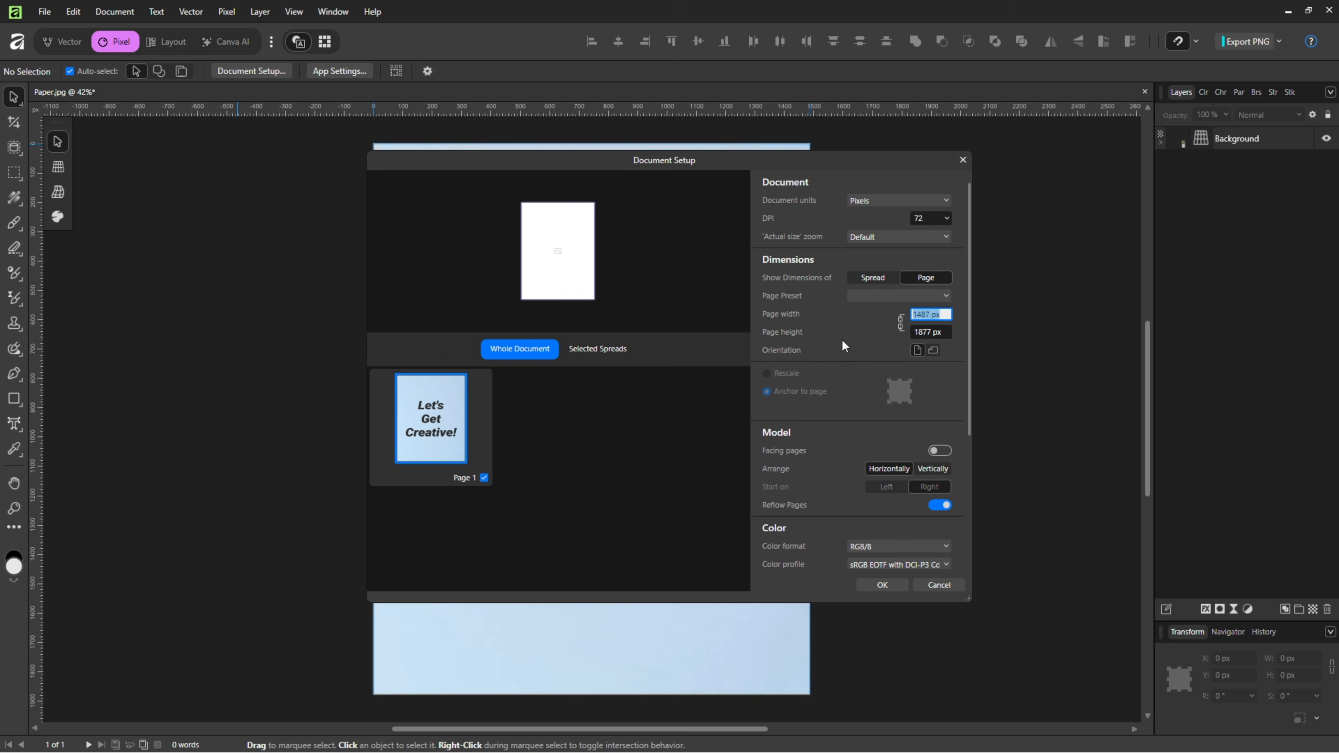
- Apply the A4 page preset, set the page width to the copied 1487 px with the aspect ratio locked, and confirm the setup
left_click(888, 297)
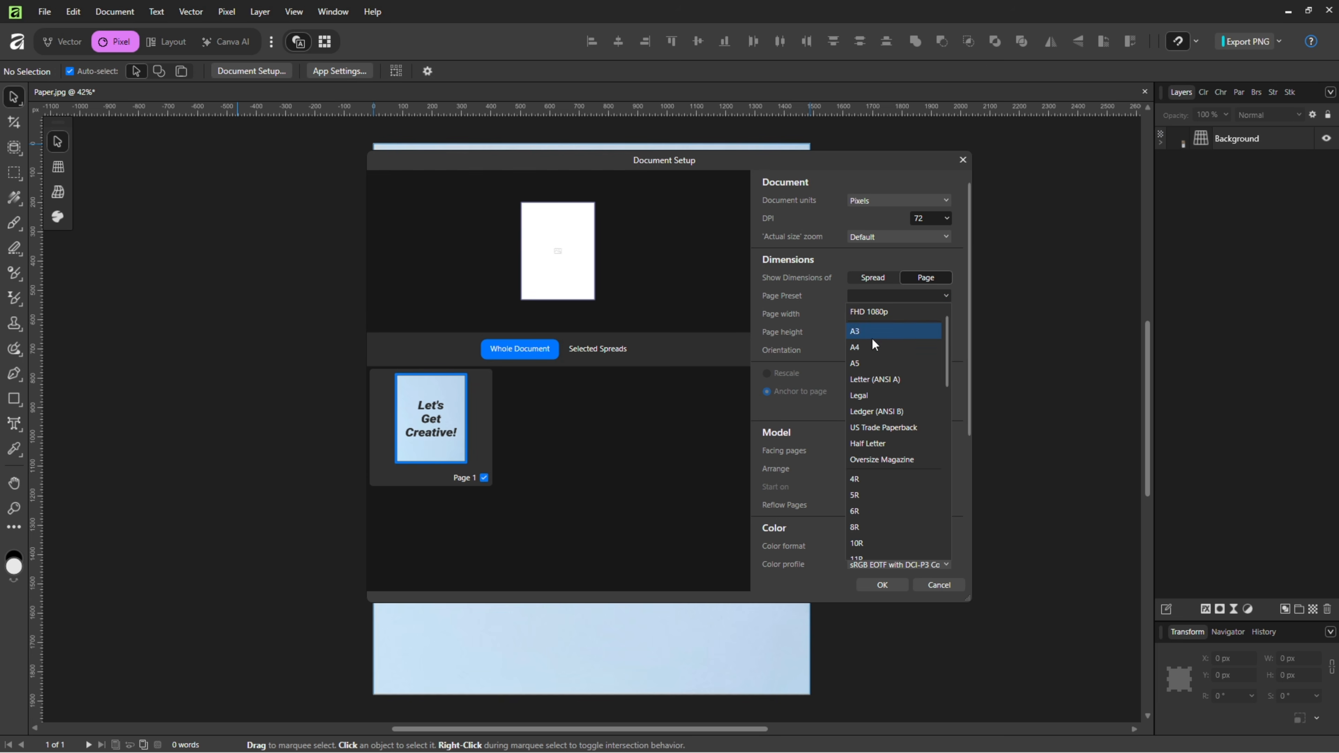
left_click(856, 350)
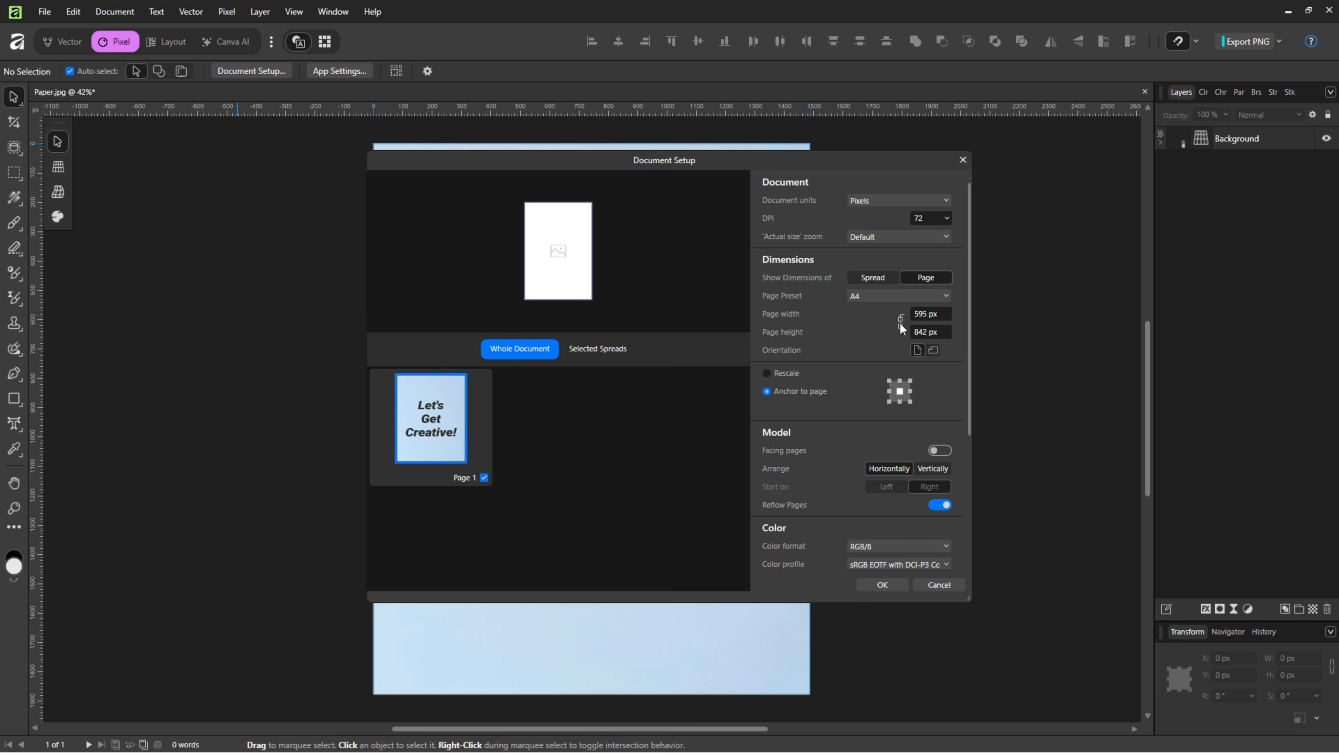
right_click(932, 319)
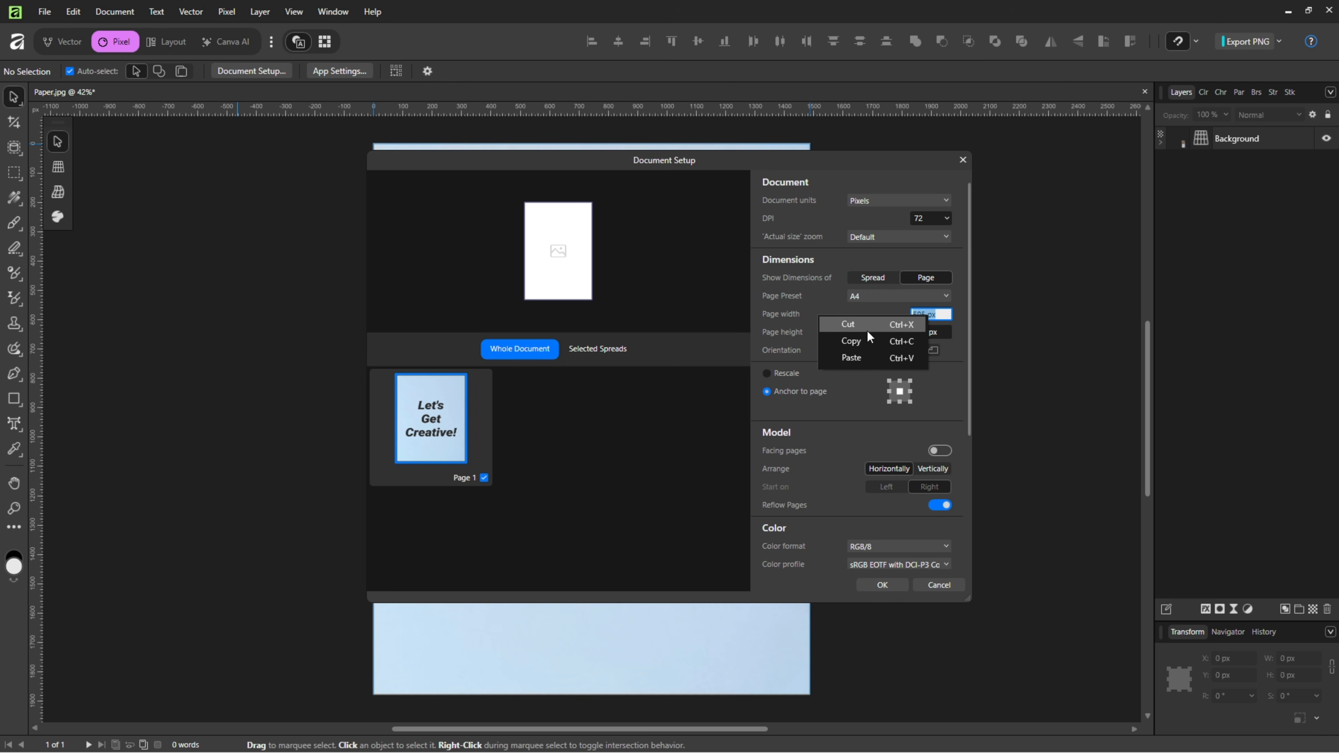
left_click(848, 359)
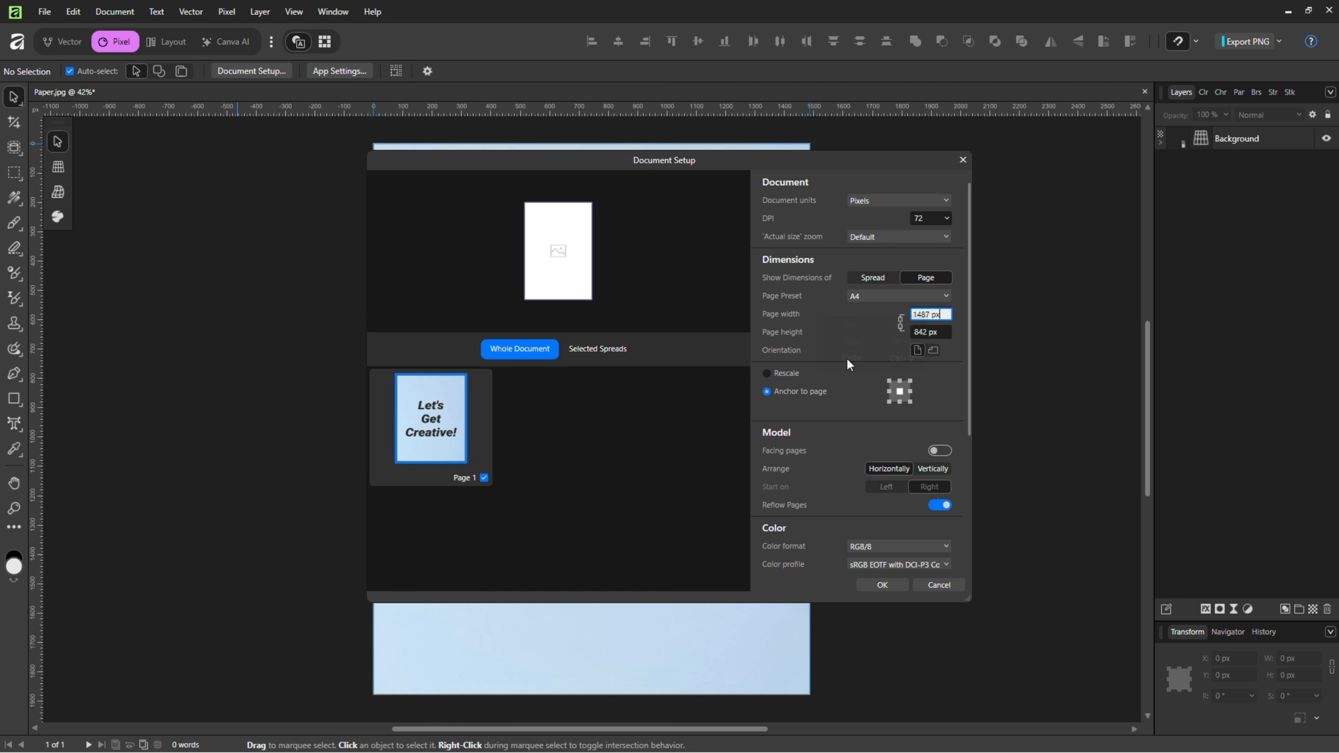
key("Return")
left_click(881, 585)
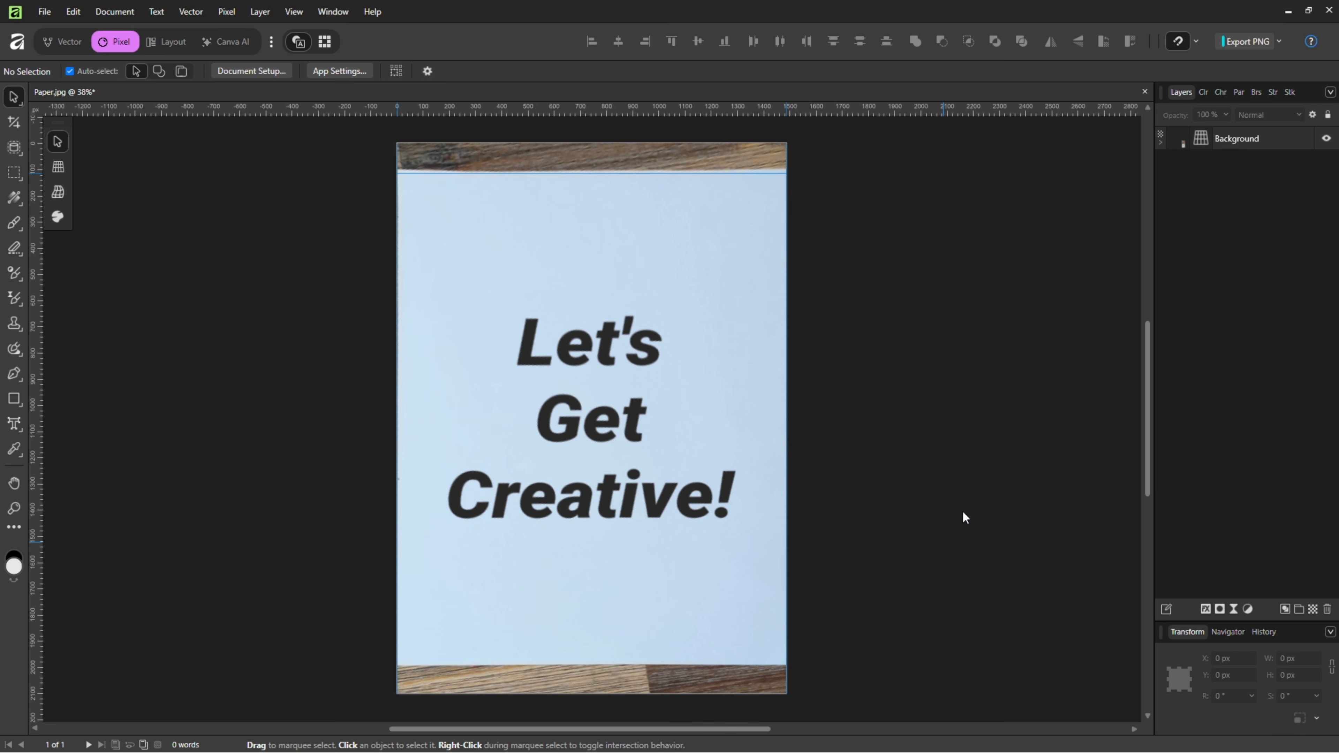
- Reopen the live Perspective filter in Destination mode and move its four corner handles onto the page corners so the paper fills the page
double_click(1205, 138)
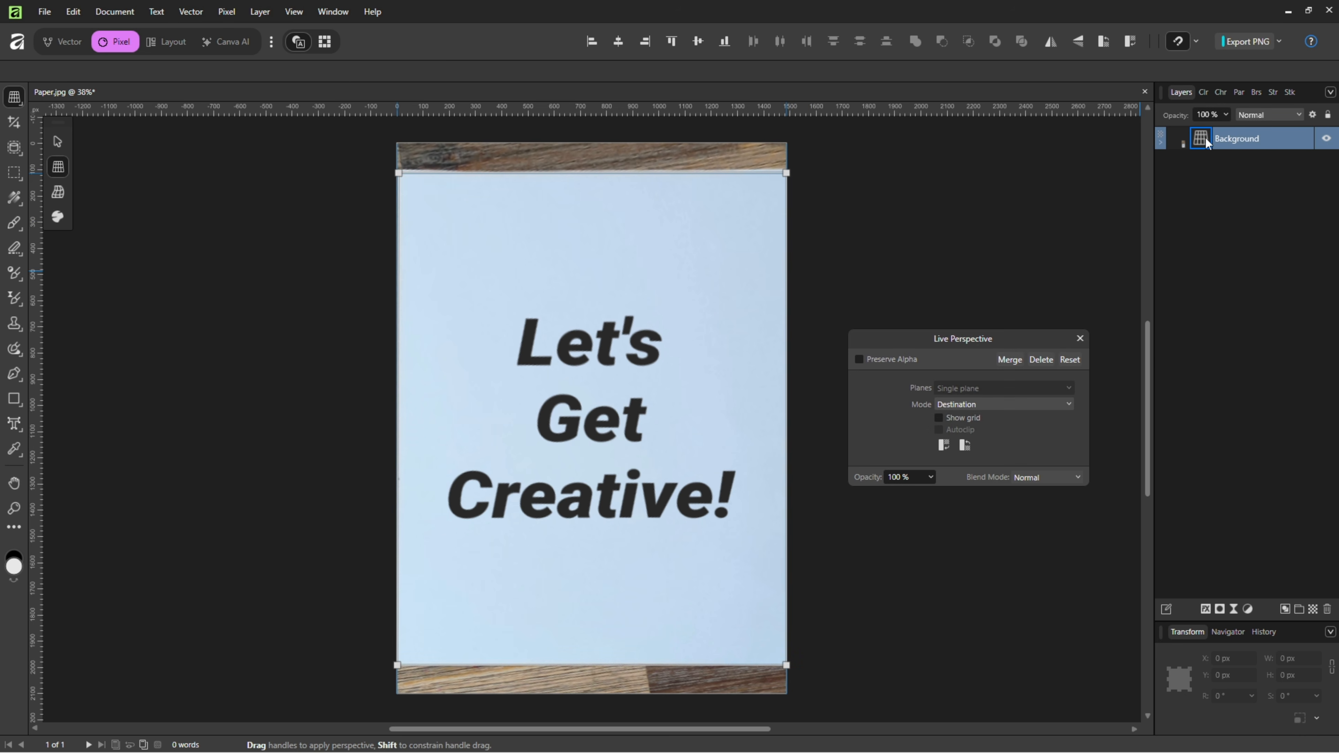
left_click(988, 403)
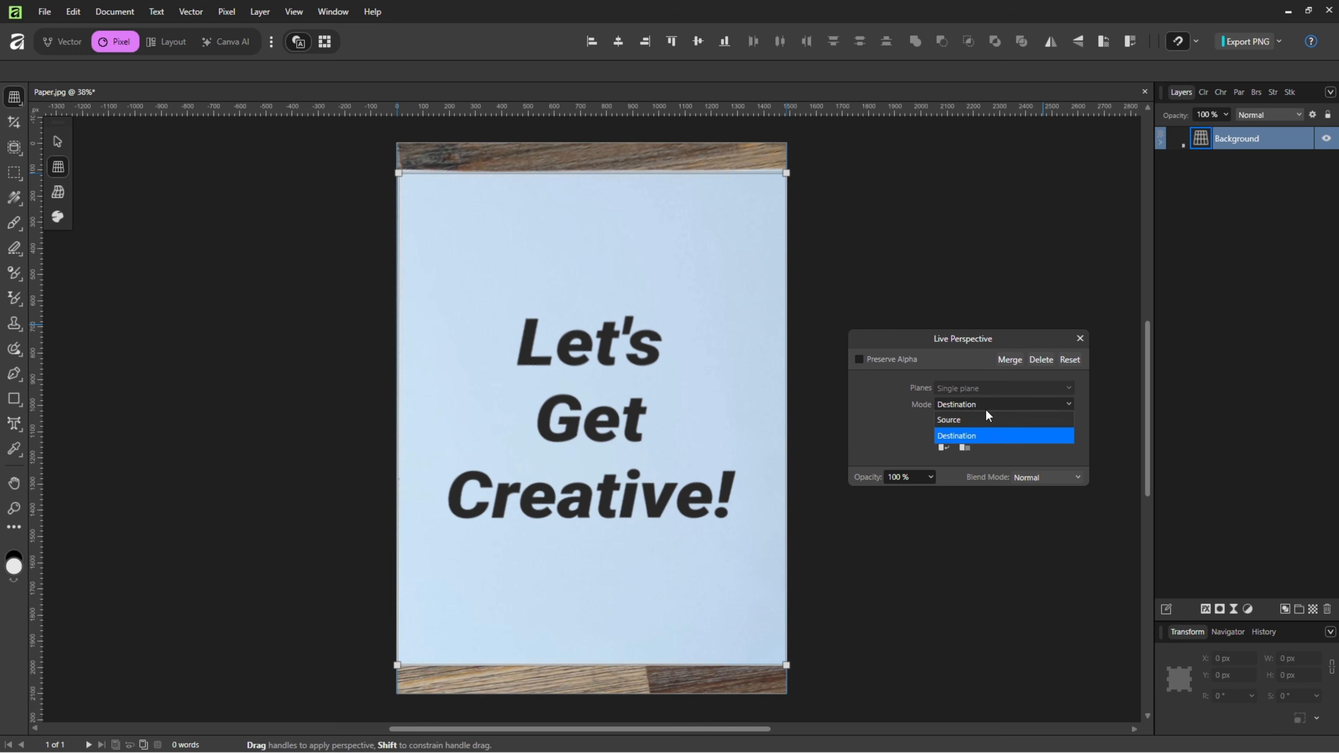
left_click(979, 436)
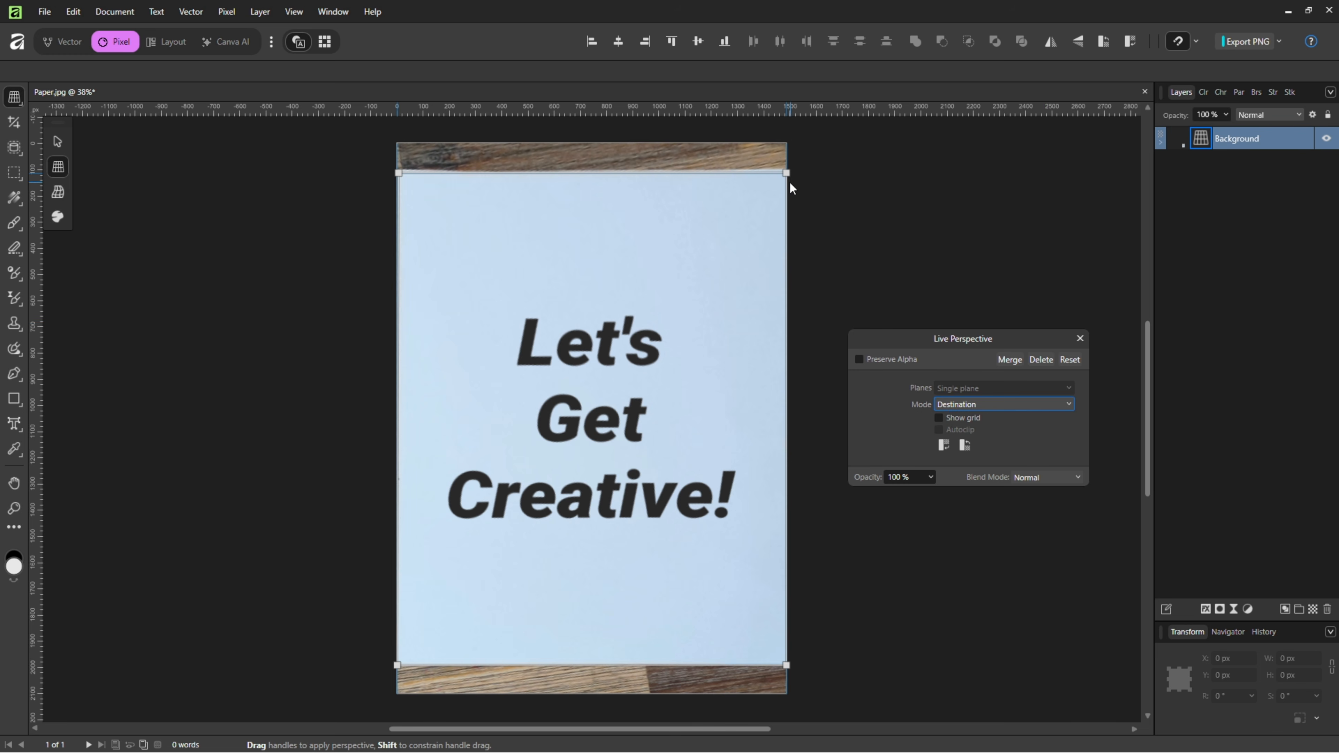
left_click_drag(787, 174, 790, 149)
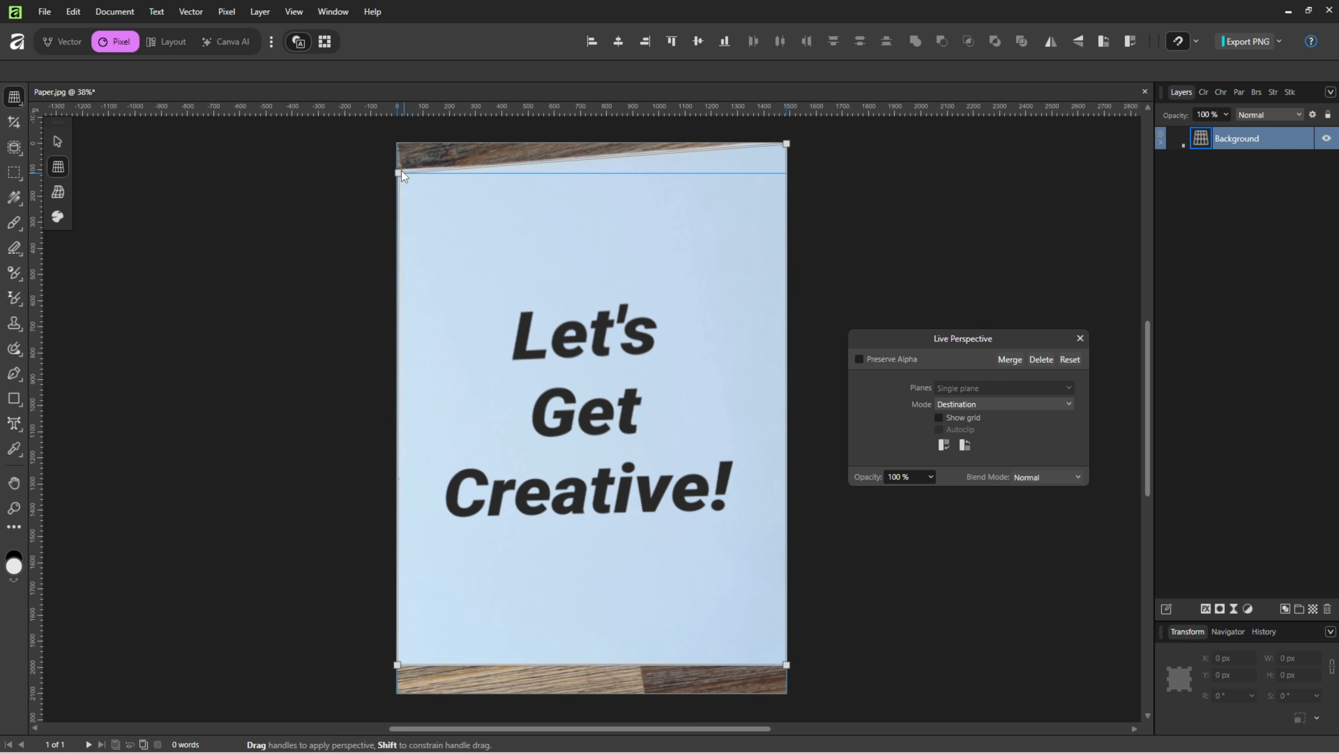
left_click_drag(401, 172, 397, 143)
left_click_drag(788, 666, 788, 695)
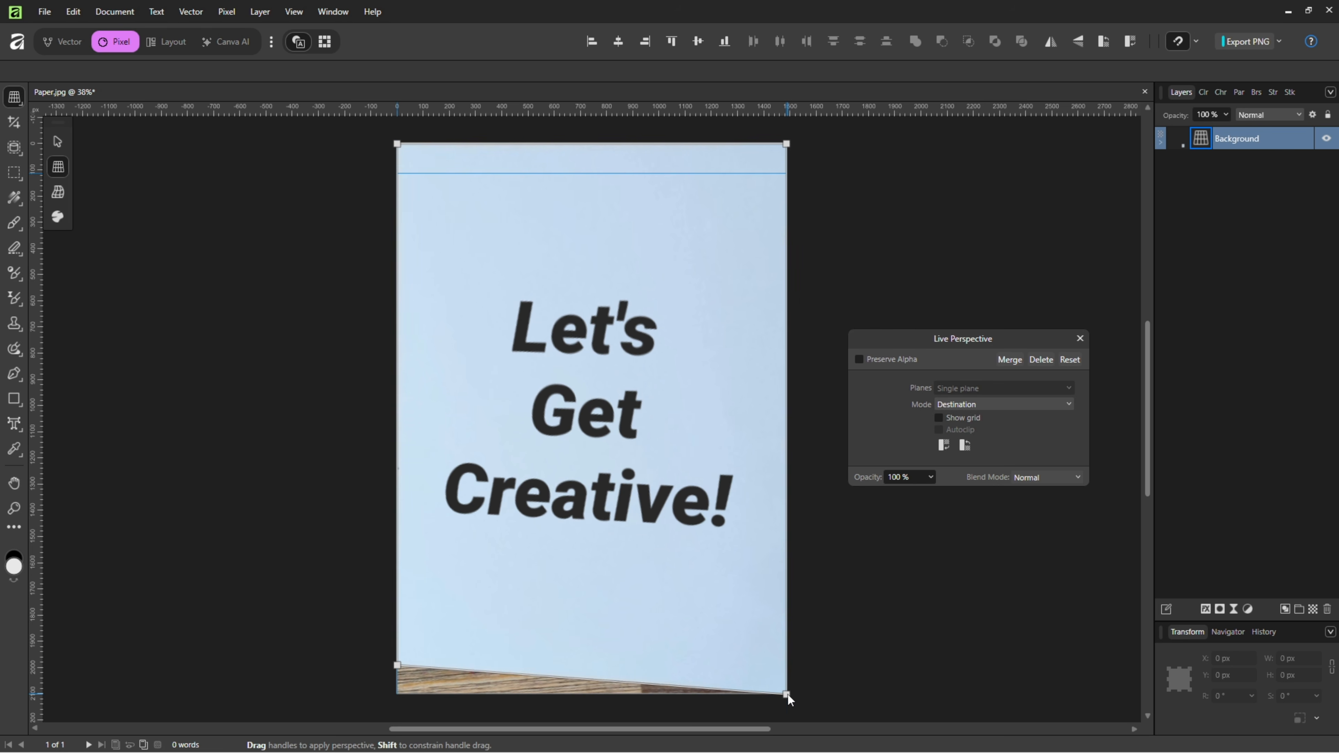
left_click_drag(398, 667, 398, 696)
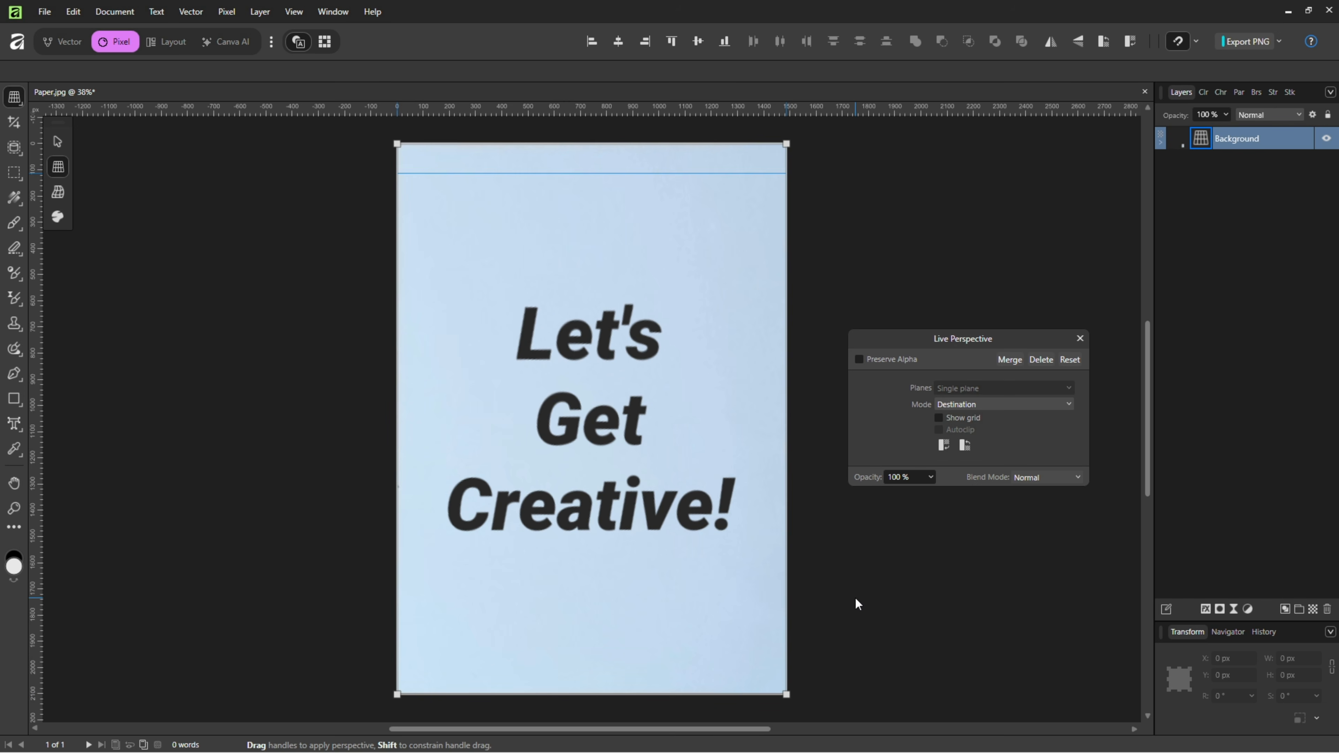
- Close the Live Perspective settings, hide the rulers, and fit the page in the view
left_click(1080, 338)
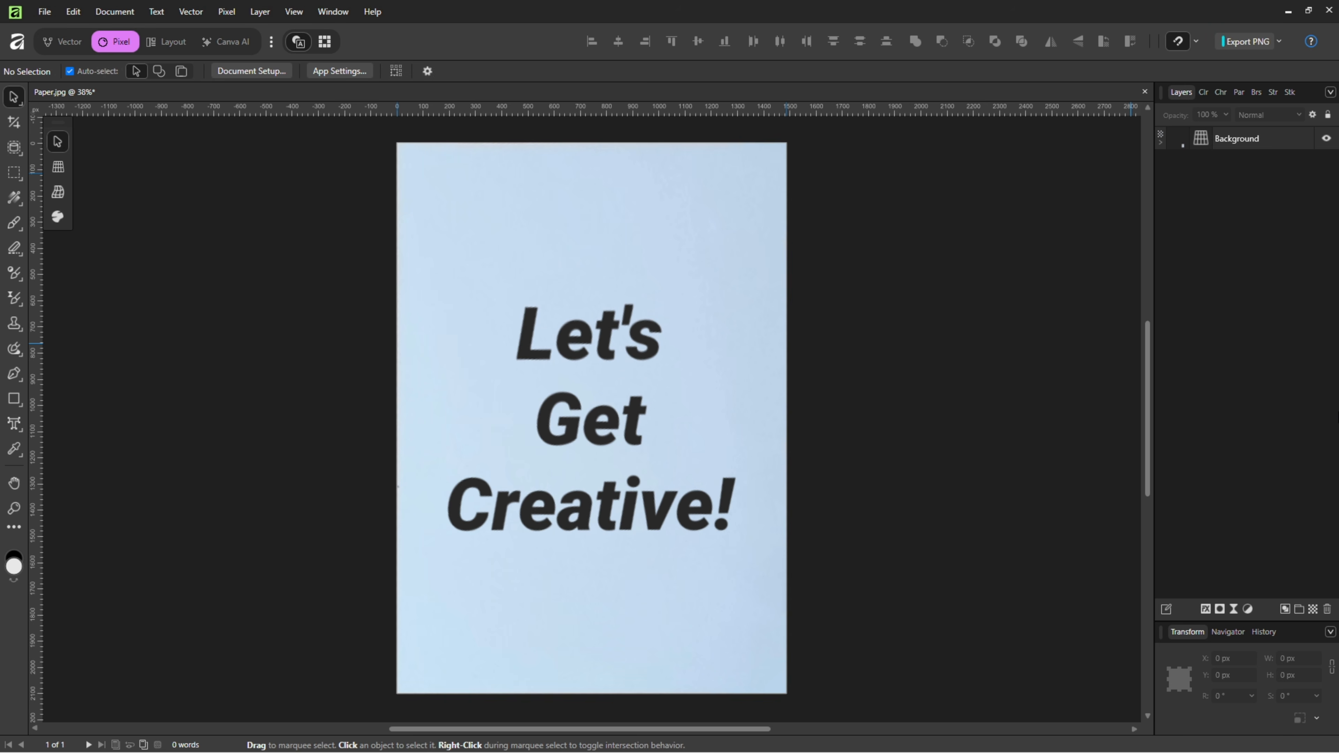
key("ctrl+r")
key("ctrl+0")
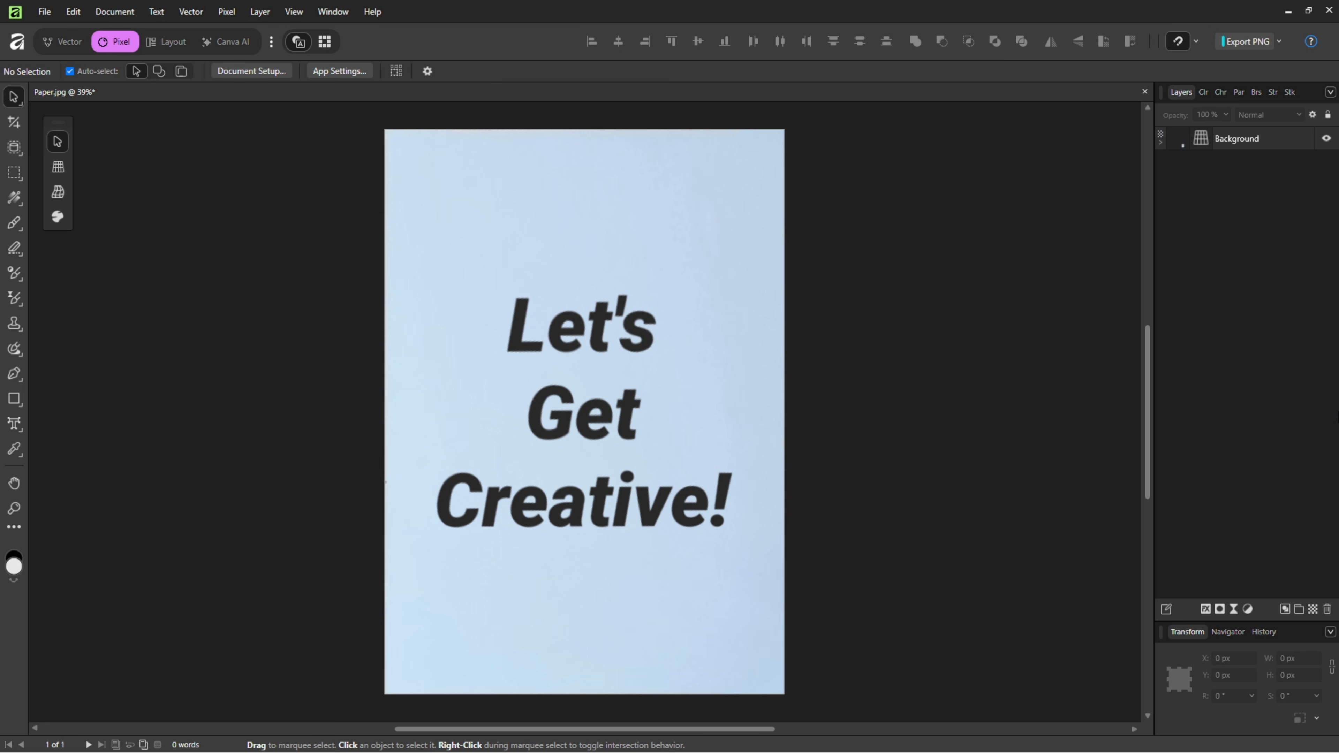